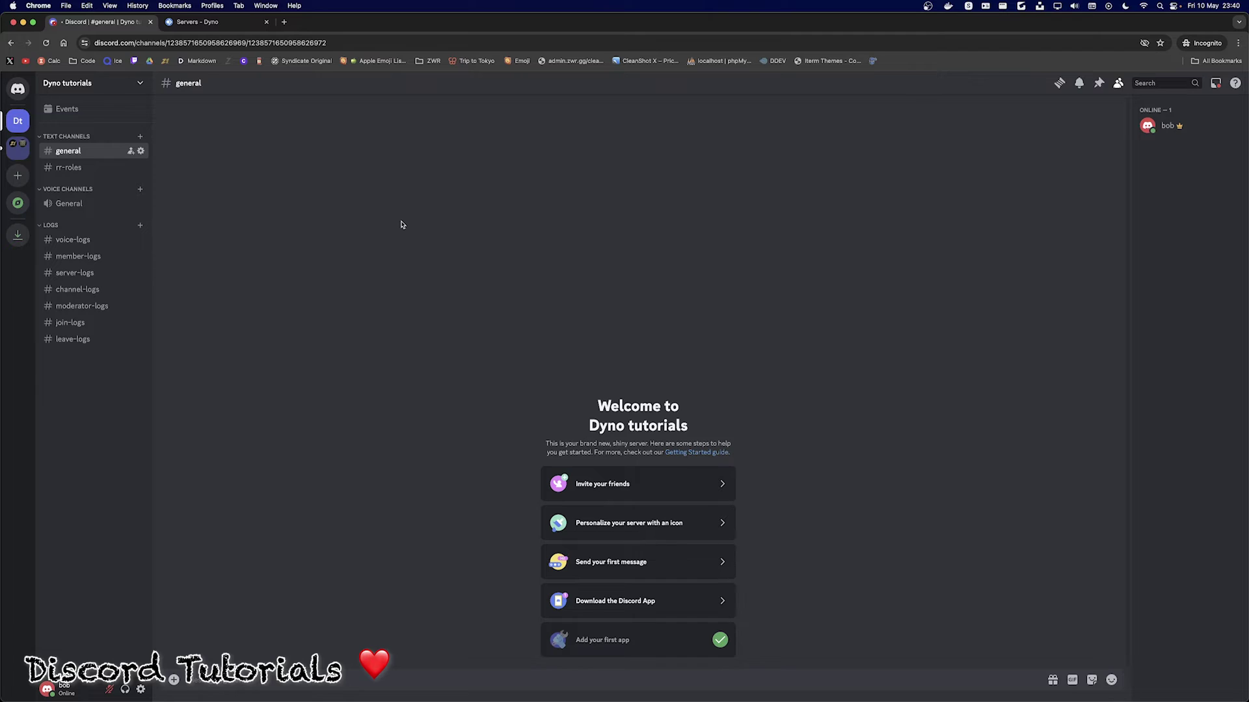
# - Start adding the Dyno bot on the Free Plan from dyno.gg
pyautogui.click(195, 21)
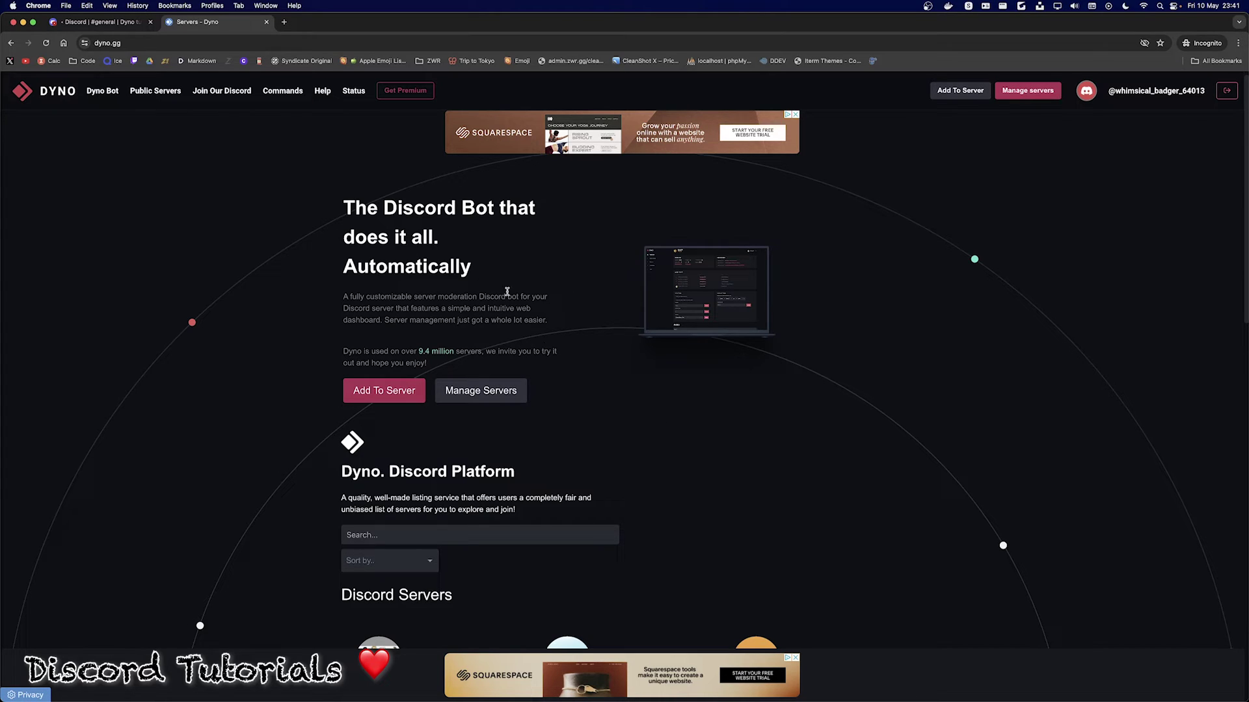
pyautogui.click(396, 393)
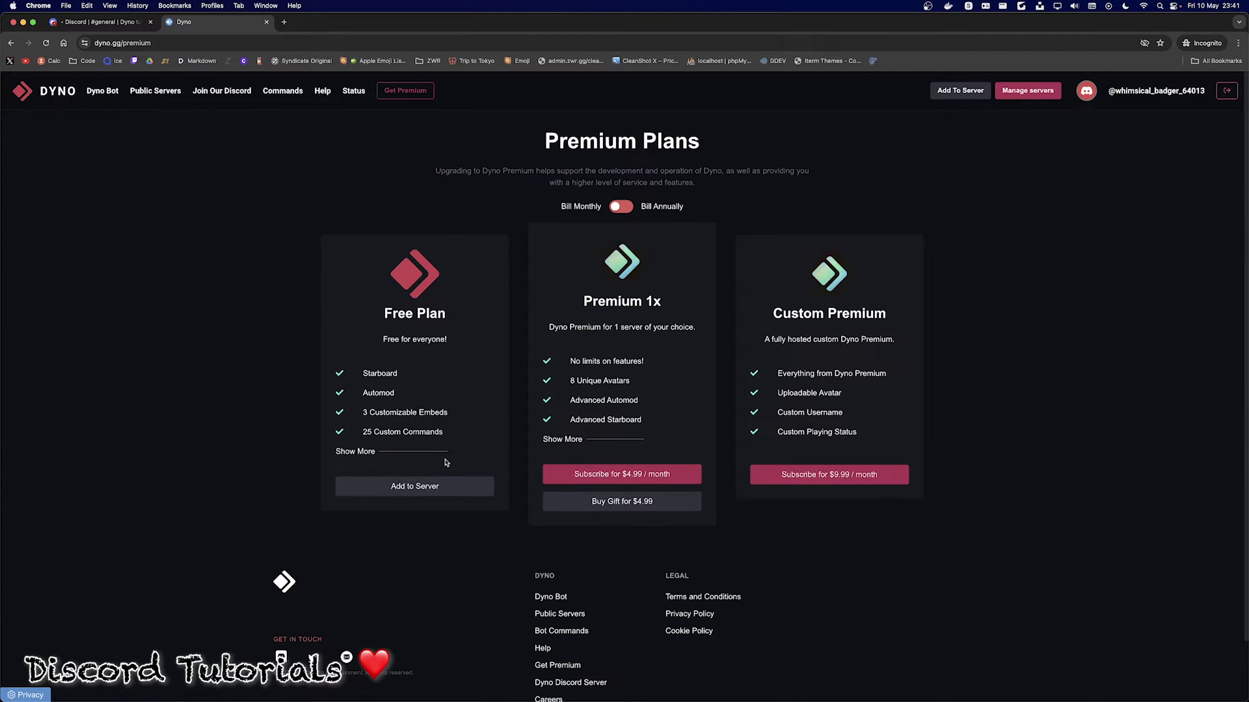
pyautogui.click(403, 493)
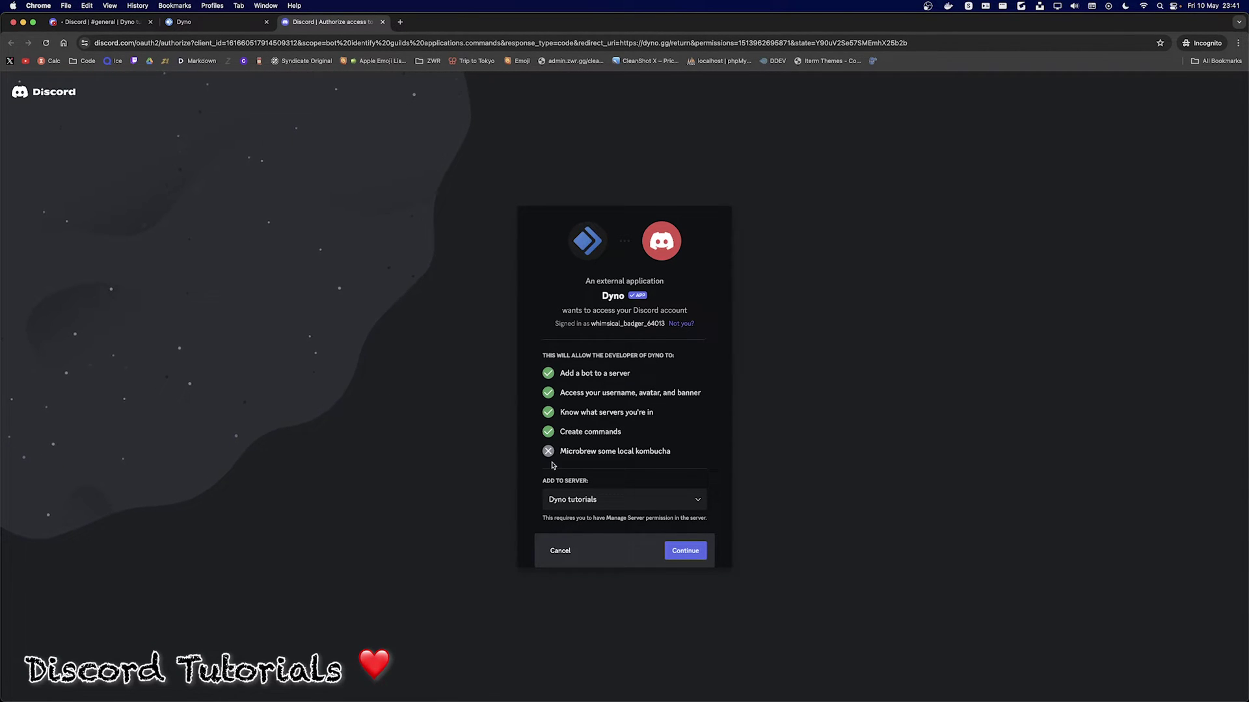
# - Authorize Dyno on the Dyno tutorials server with all listed permissions and pass the hCaptcha
pyautogui.click(656, 507)
pyautogui.click(673, 551)
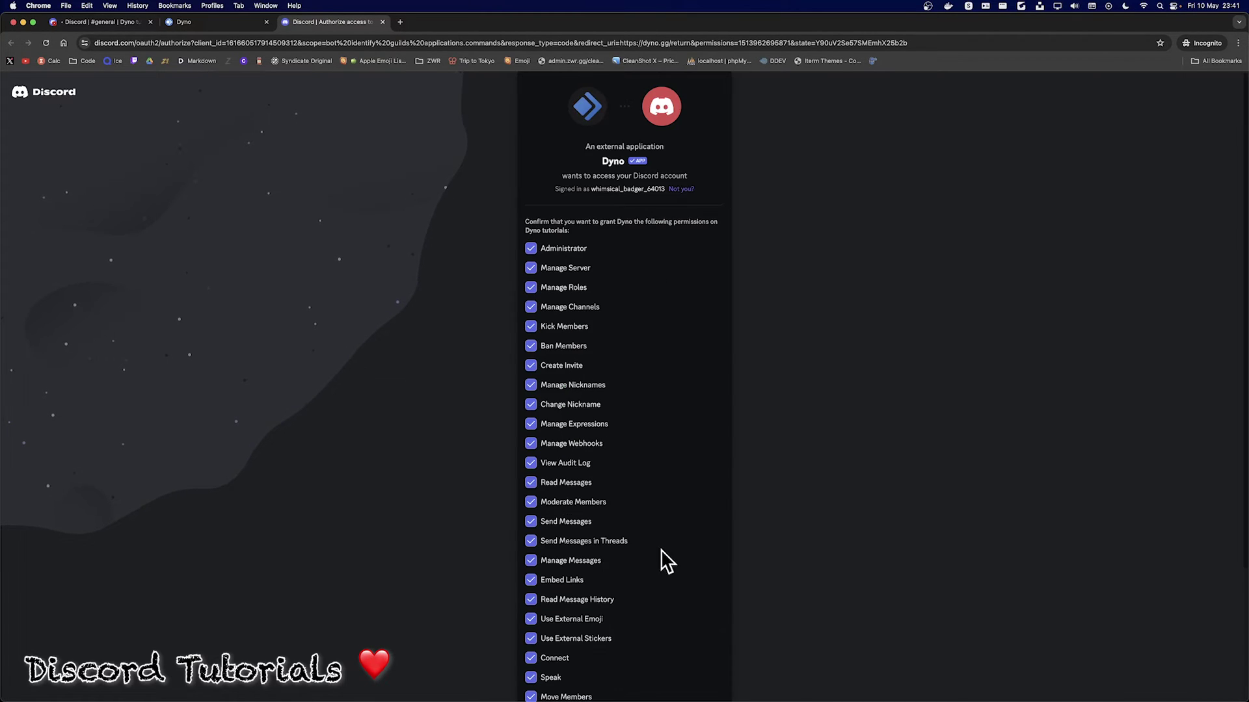
pyautogui.scroll(-5, 659, 393)
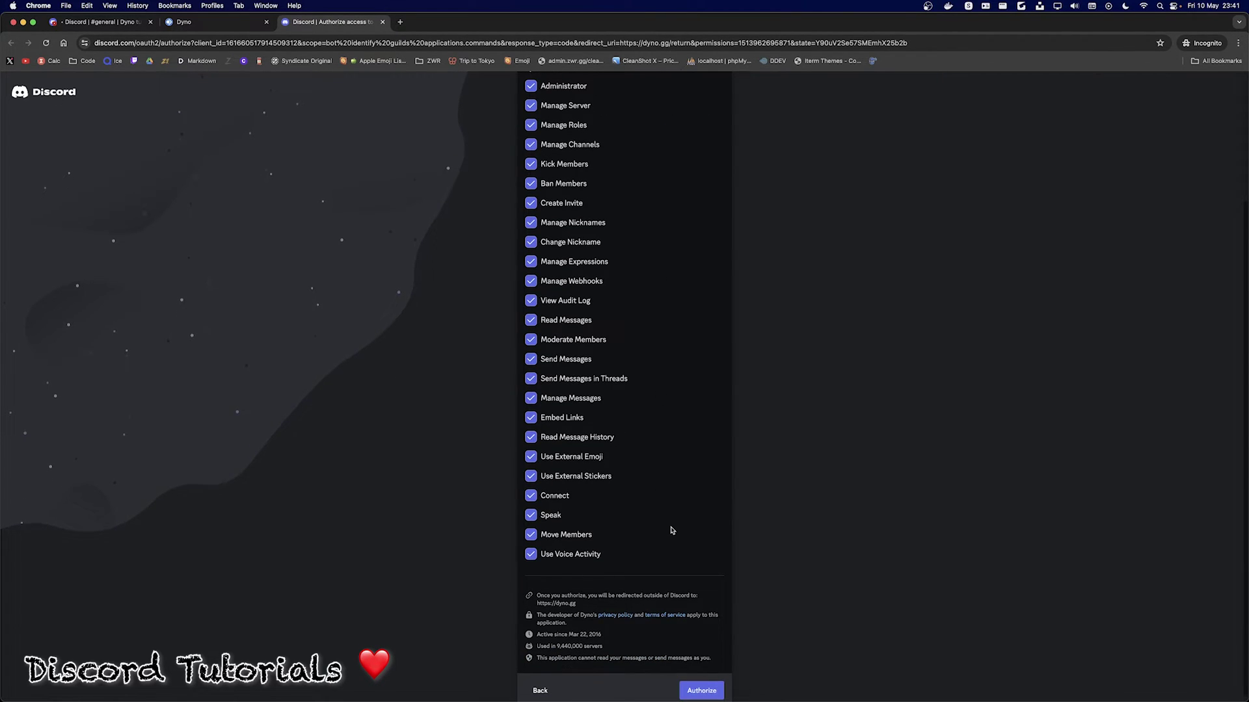
pyautogui.click(699, 691)
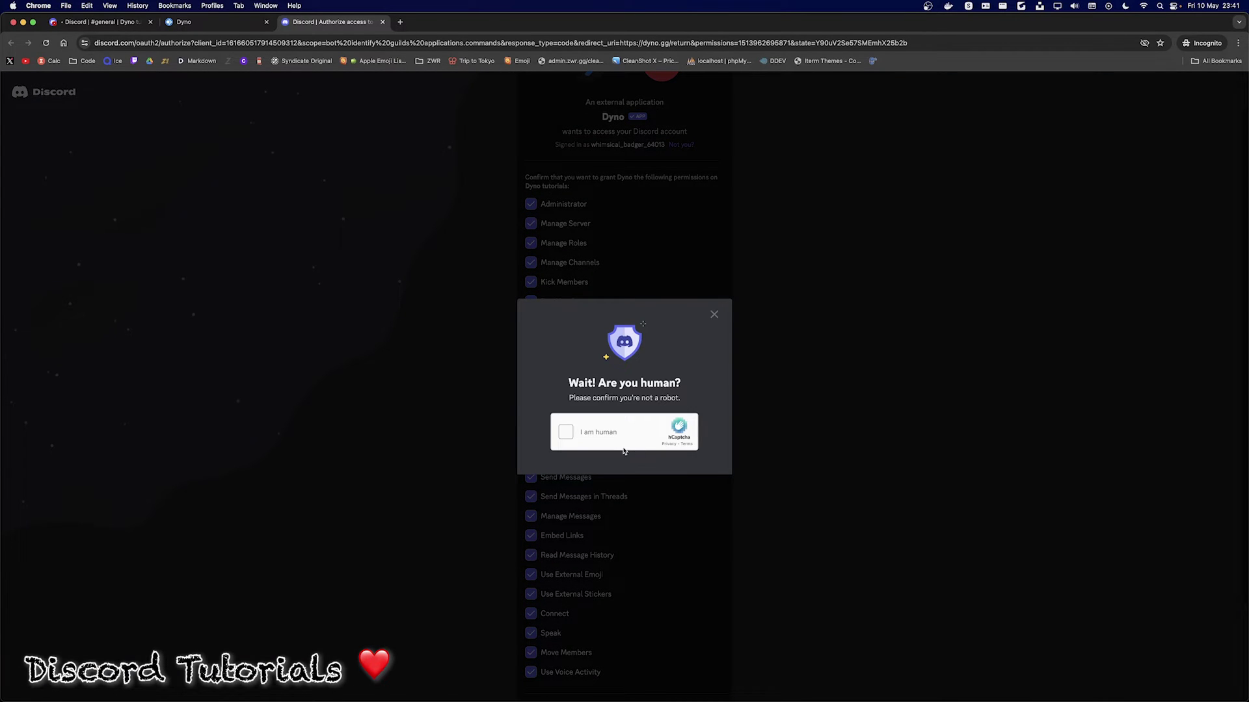
pyautogui.click(563, 432)
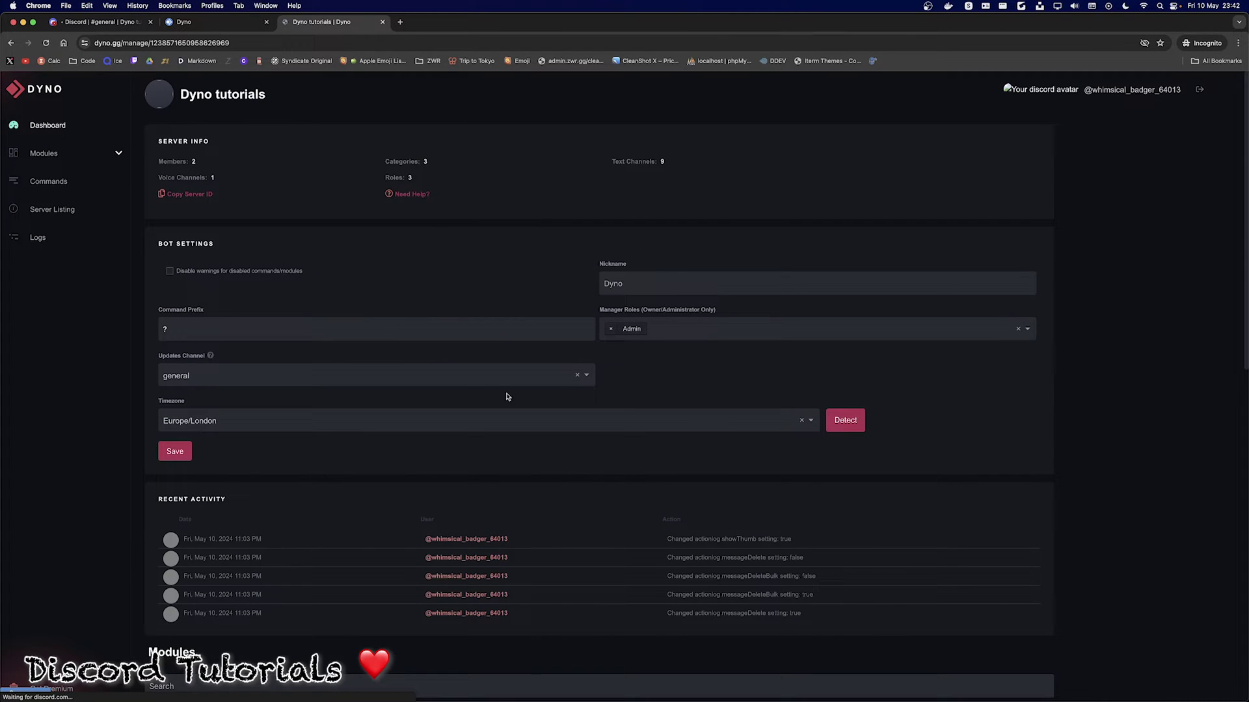
# - Drag the Dyno role above Admin in Server Settings > Roles, save, and close settings
pyautogui.click(98, 22)
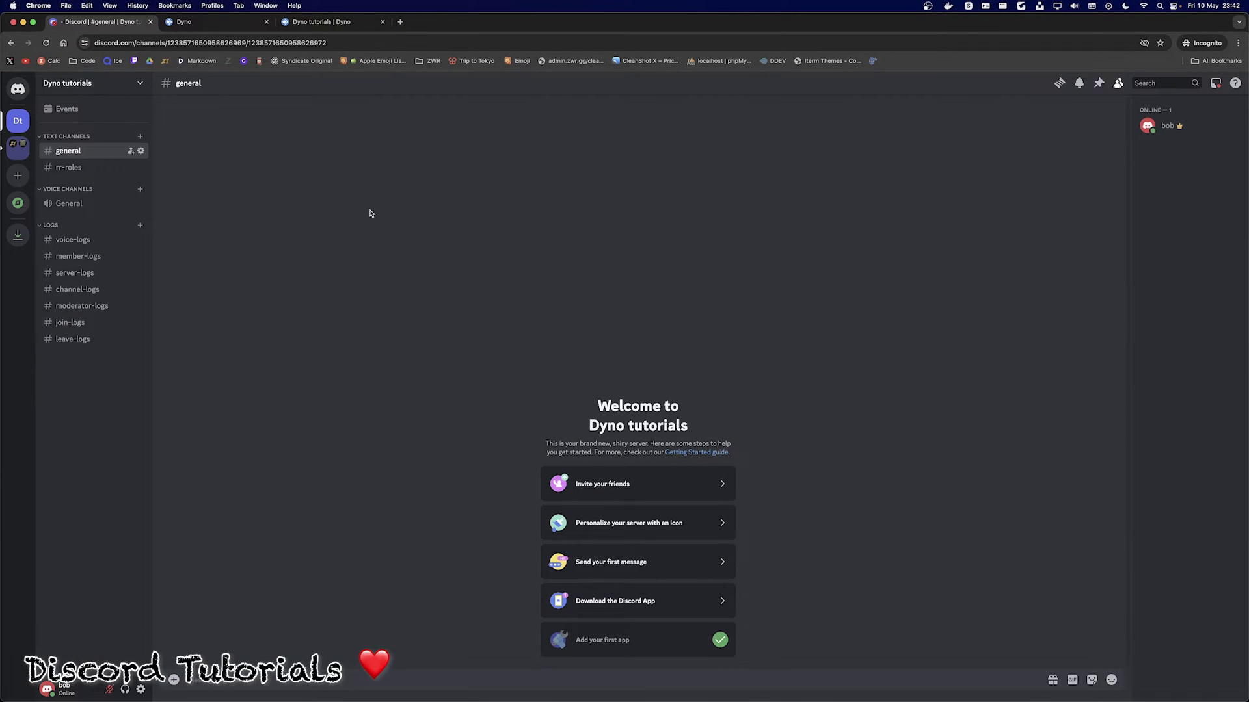
pyautogui.click(103, 85)
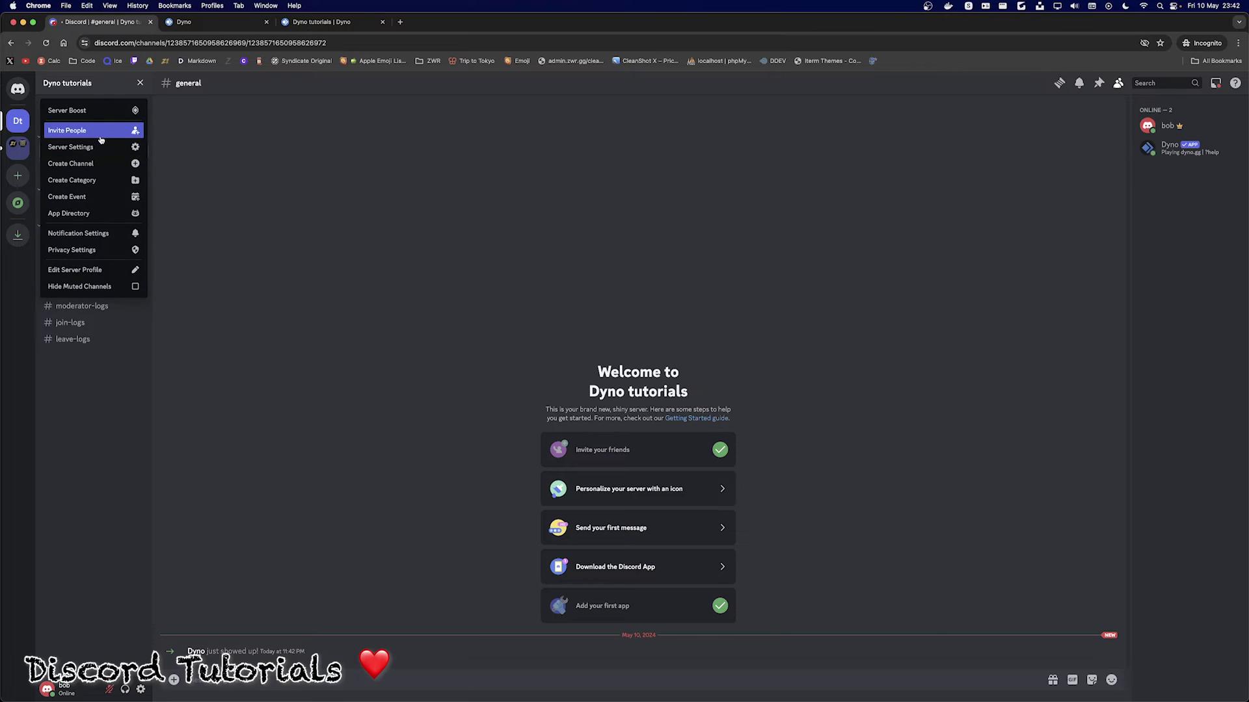
pyautogui.click(98, 148)
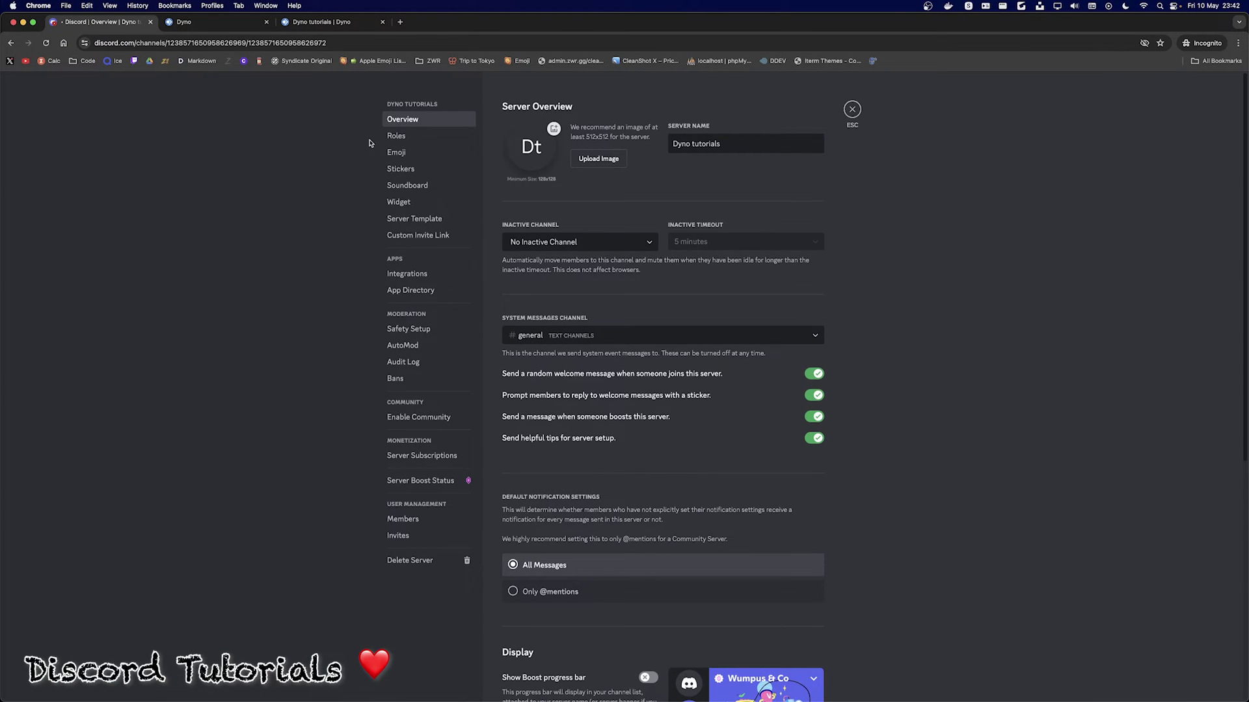
pyautogui.click(396, 139)
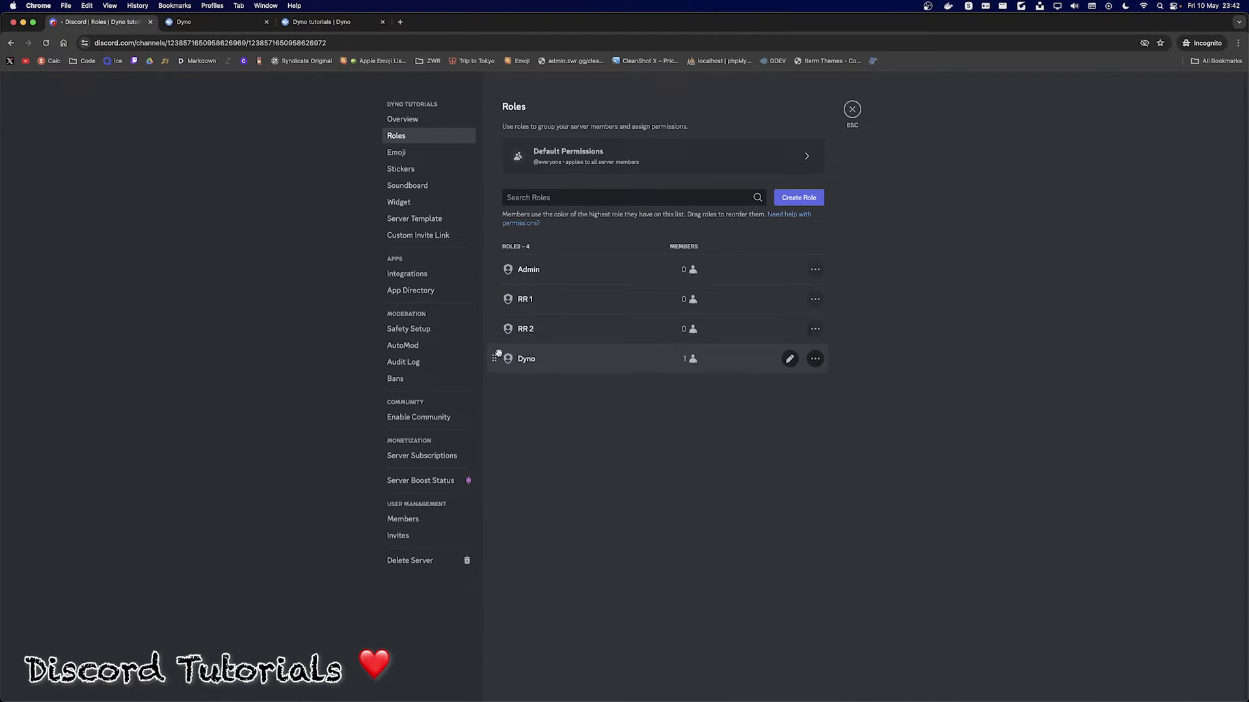
pyautogui.moveTo(496, 358); pyautogui.dragTo(501, 267)
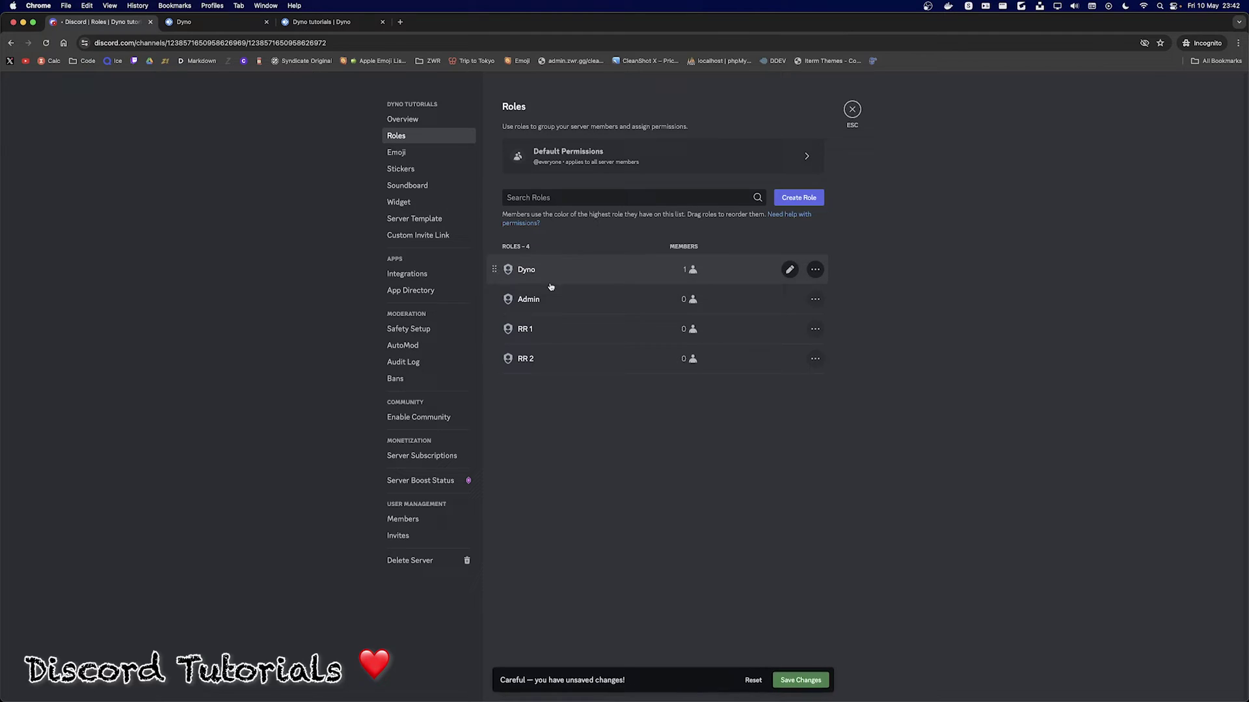
pyautogui.click(813, 678)
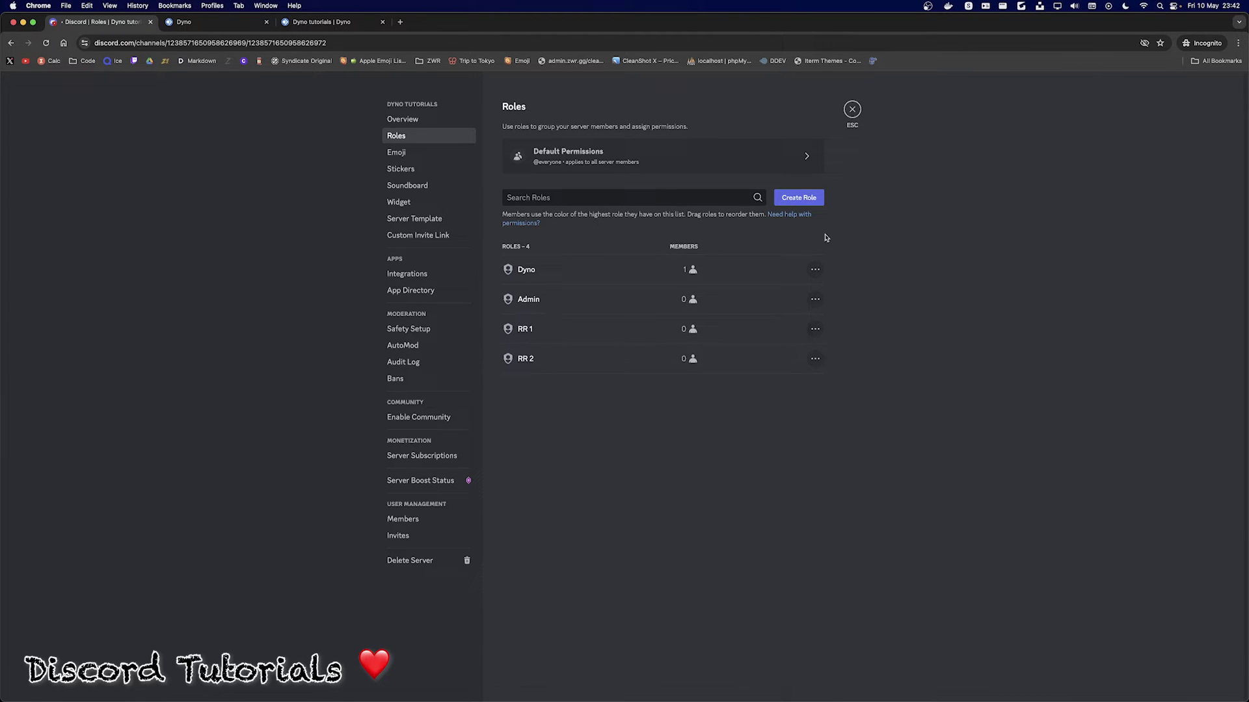
pyautogui.click(852, 109)
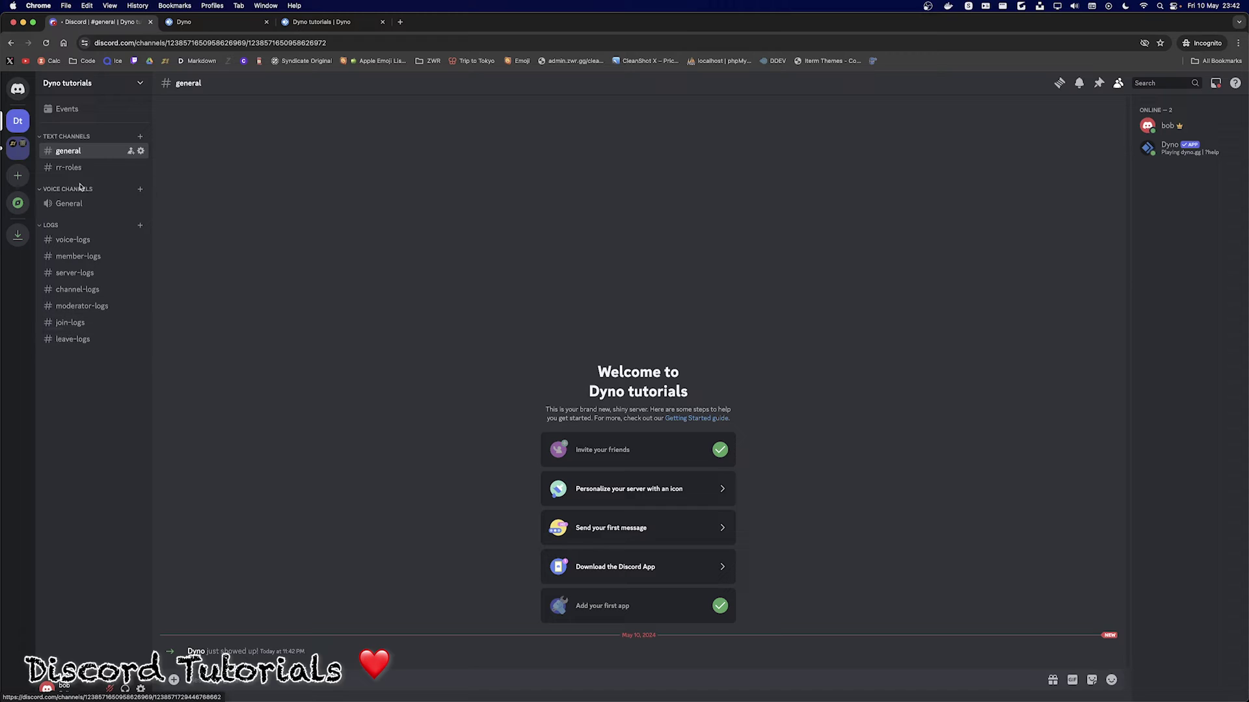
# - In the Dyno dashboard, check the ? command prefix
pyautogui.click(321, 22)
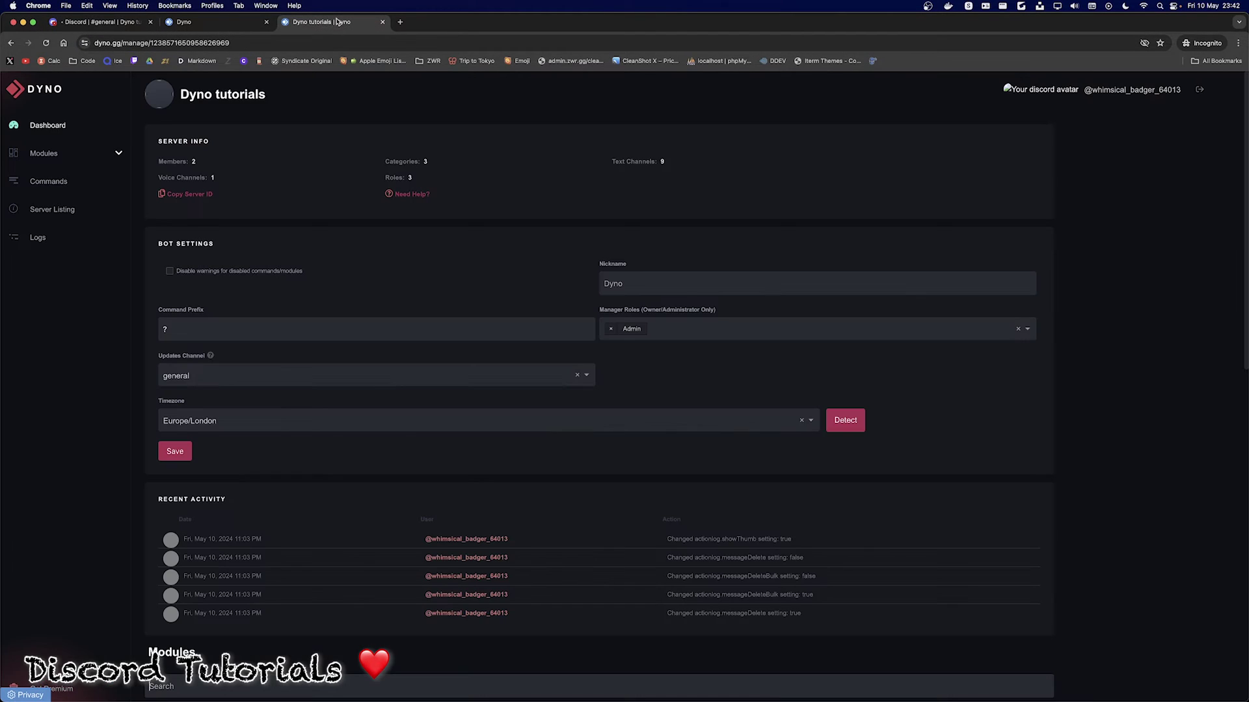
pyautogui.click(271, 328)
pyautogui.doubleClick(294, 324)
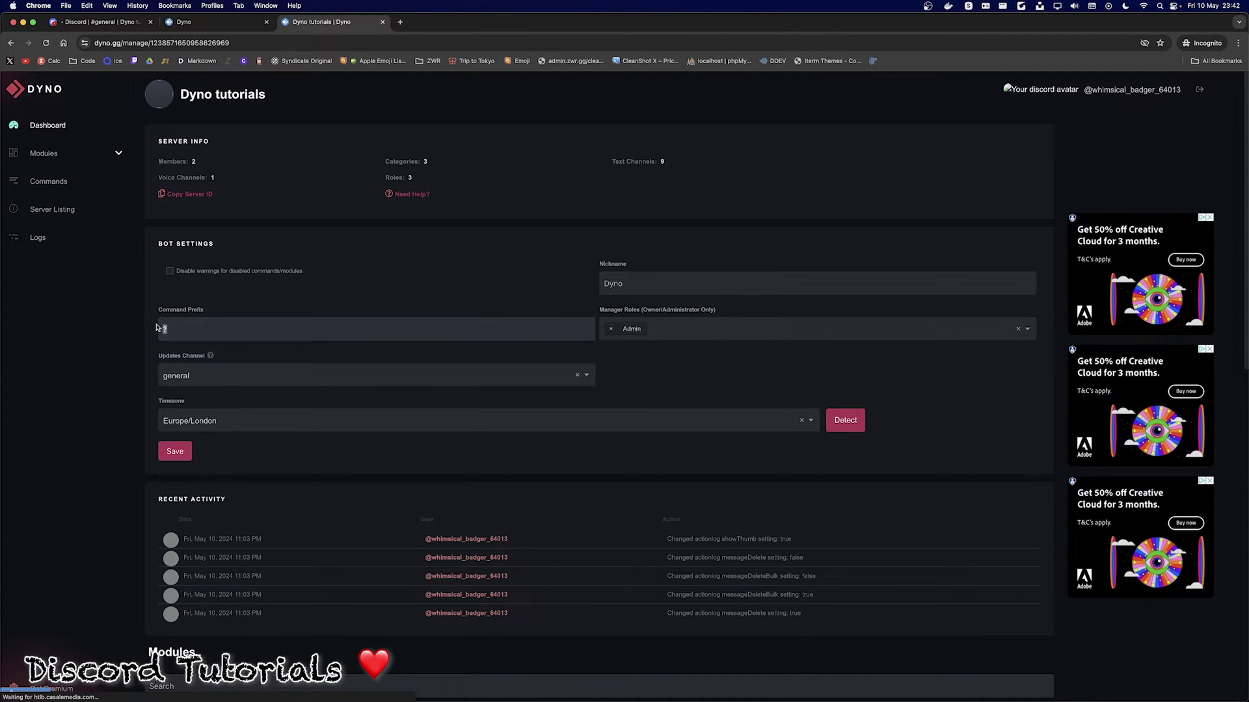
# - Clear general from the Updates Channel setting
pyautogui.click(262, 380)
pyautogui.scroll(-3, 339, 417)
pyautogui.scroll(3, 338, 417)
pyautogui.scroll(-2, 338, 417)
pyautogui.scroll(2, 338, 417)
pyautogui.scroll(-2, 339, 417)
pyautogui.scroll(2, 339, 417)
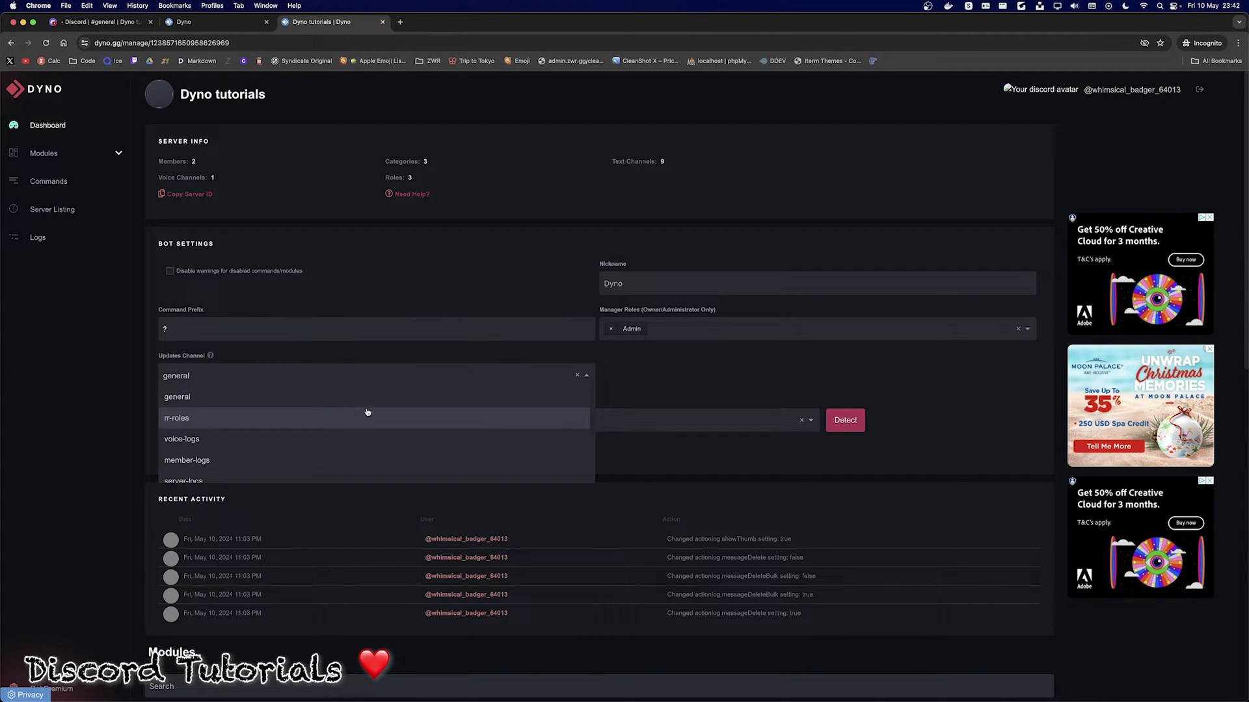
pyautogui.scroll(-2, 364, 403)
pyautogui.scroll(2, 361, 394)
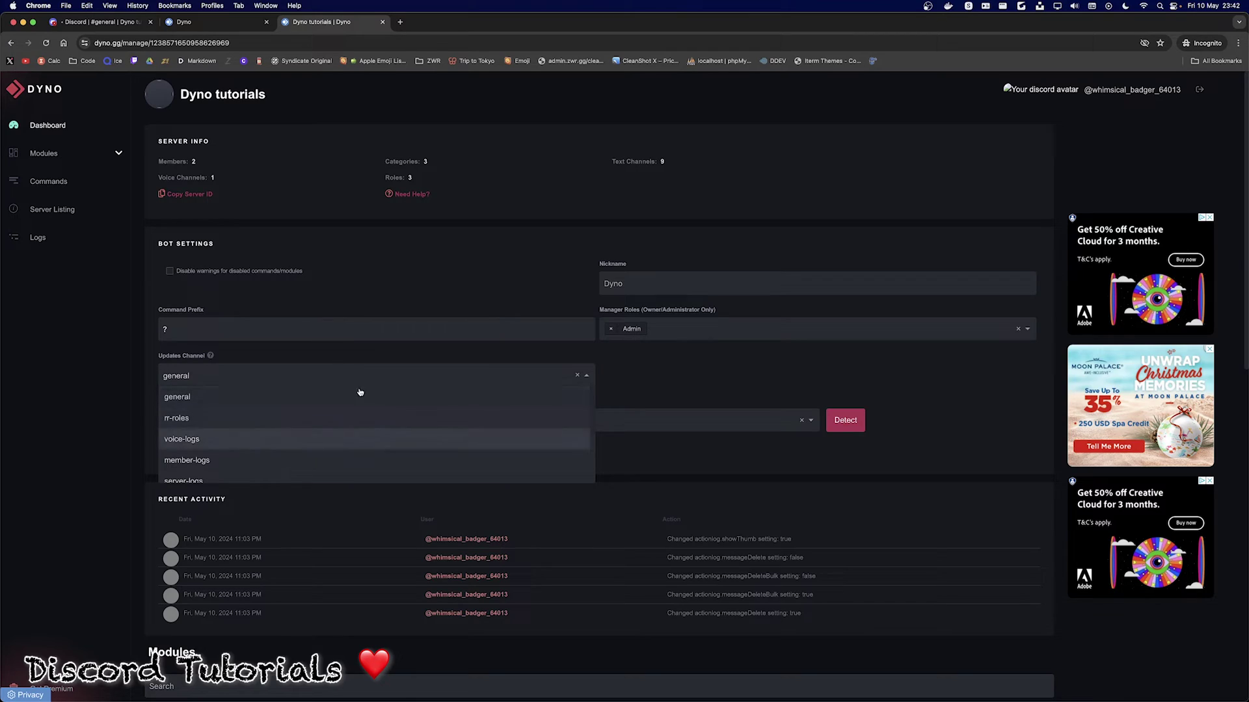
pyautogui.click(318, 353)
pyautogui.click(576, 376)
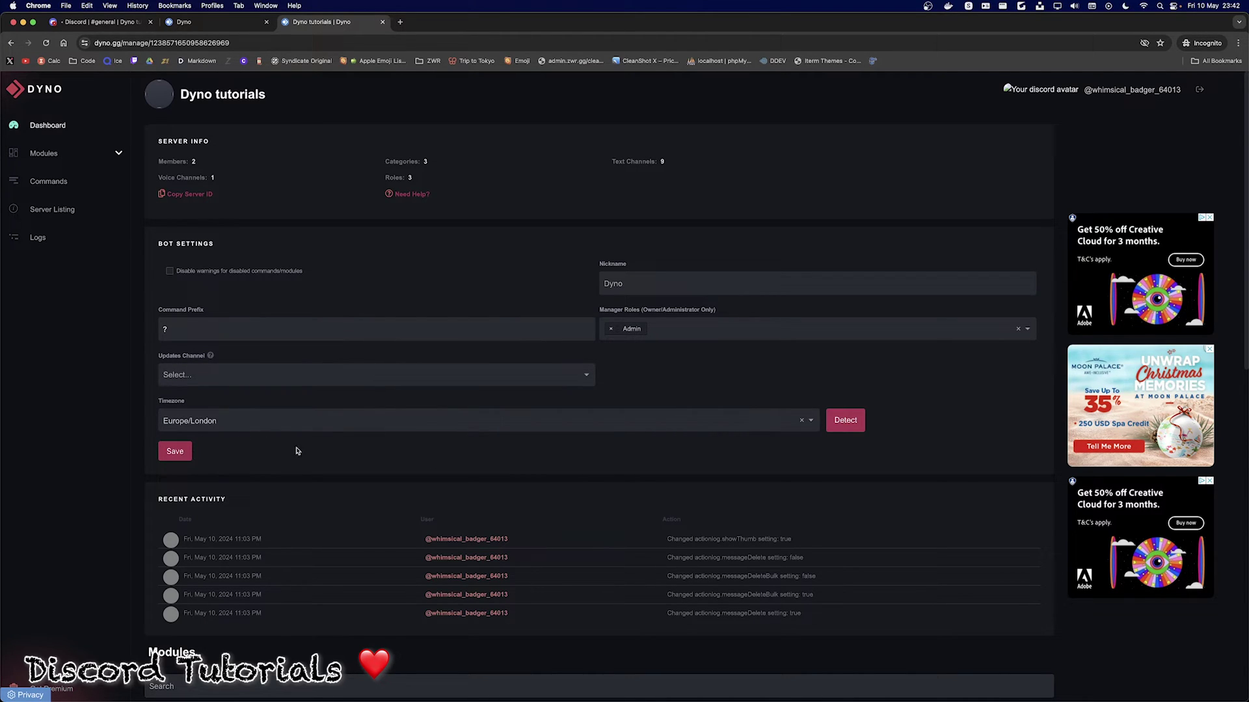
# - Leave the timezone set to Europe/London
pyautogui.click(322, 424)
pyautogui.scroll(-5, 326, 479)
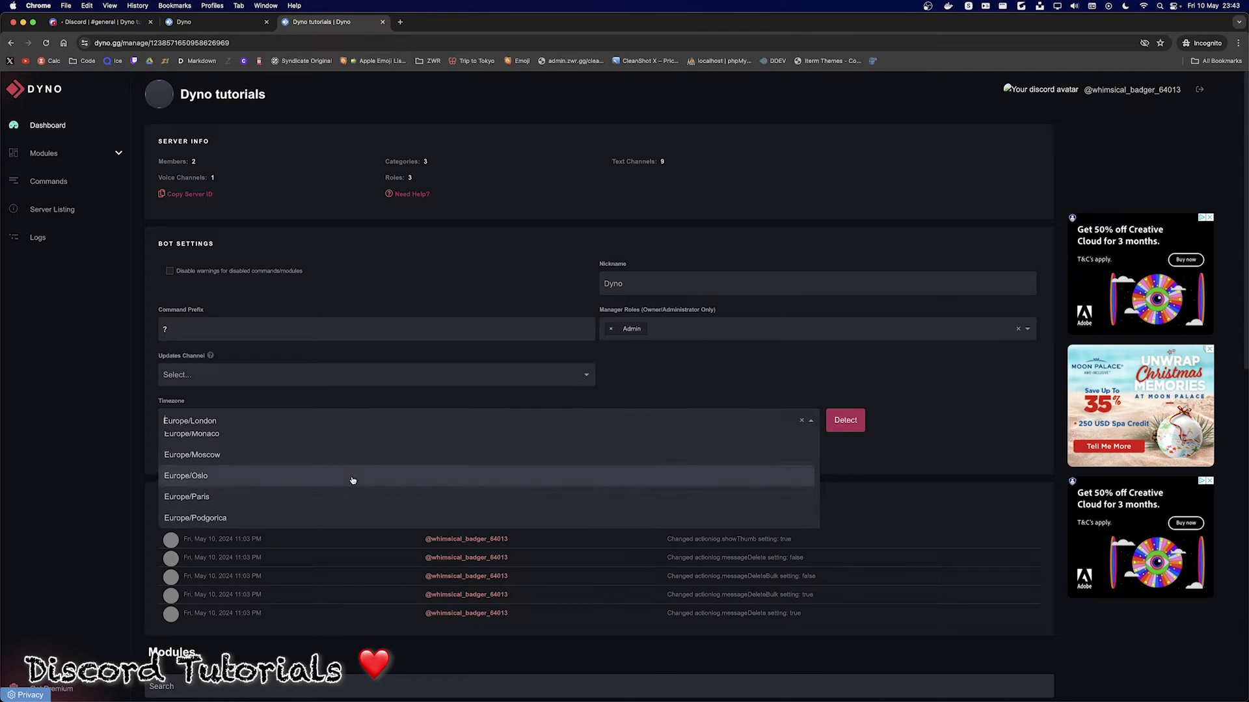
pyautogui.scroll(8, 351, 479)
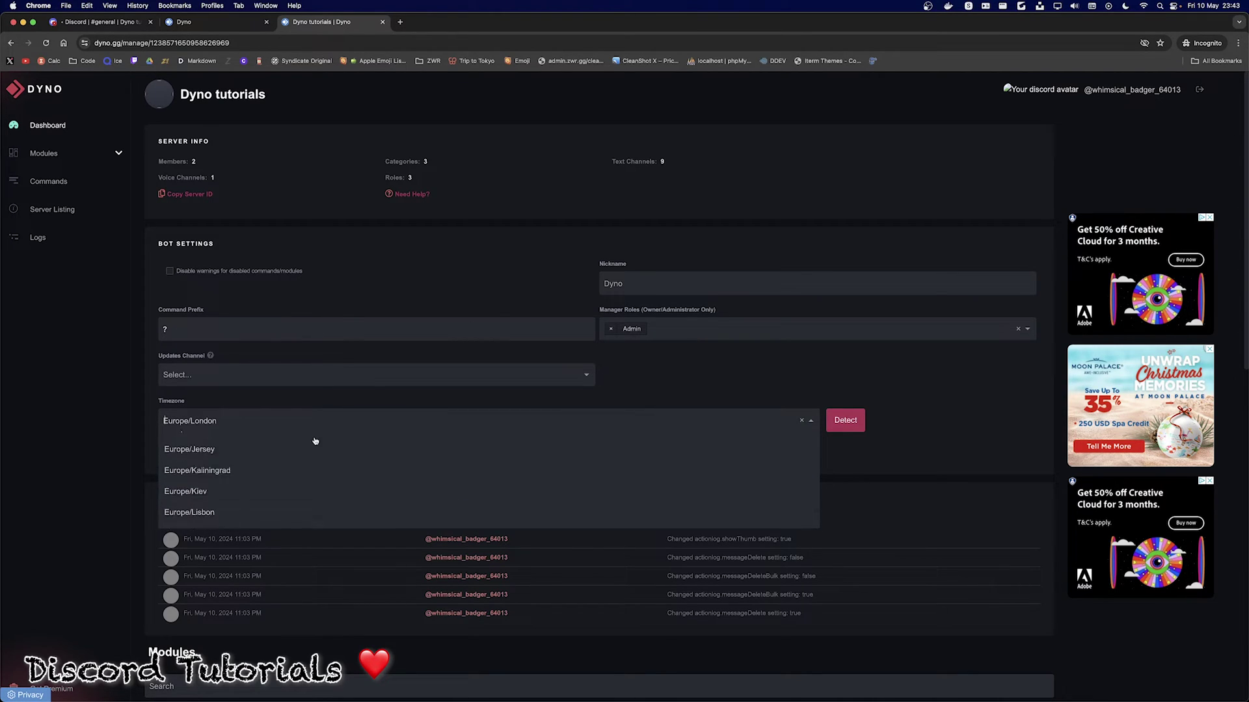
pyautogui.click(312, 408)
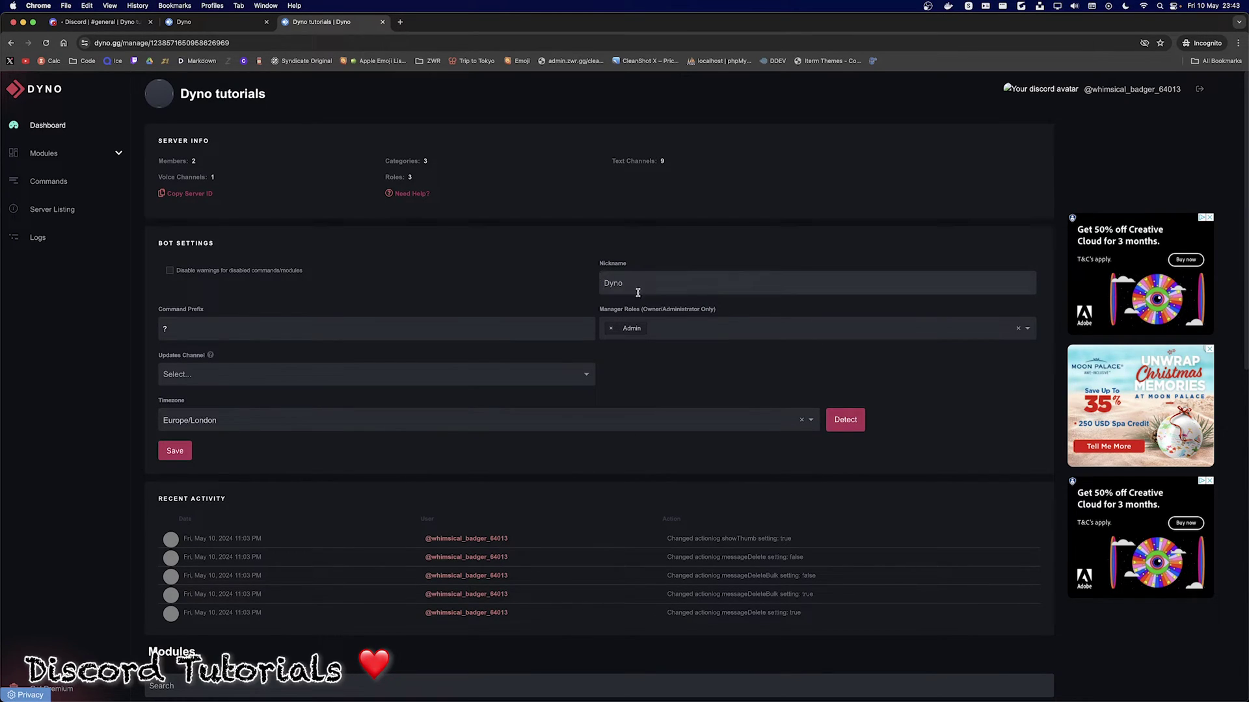
pyautogui.click(98, 21)
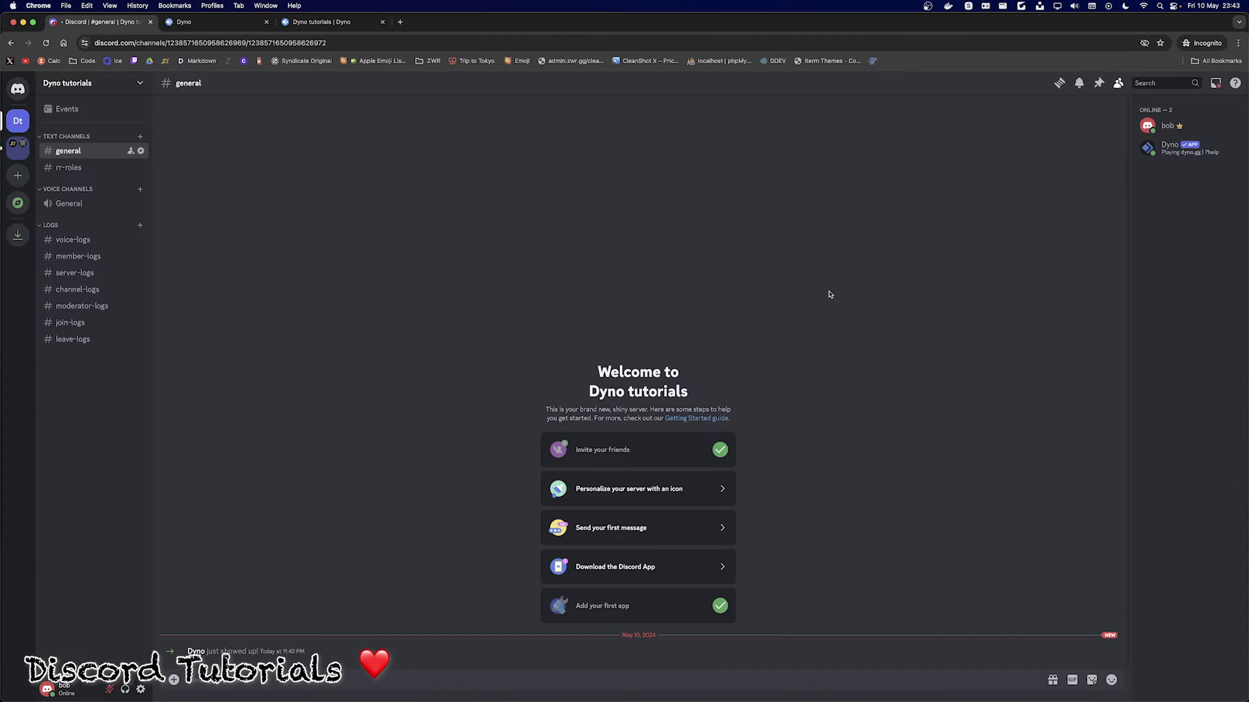
pyautogui.rightClick(1190, 152)
pyautogui.click(635, 159)
pyautogui.click(294, 23)
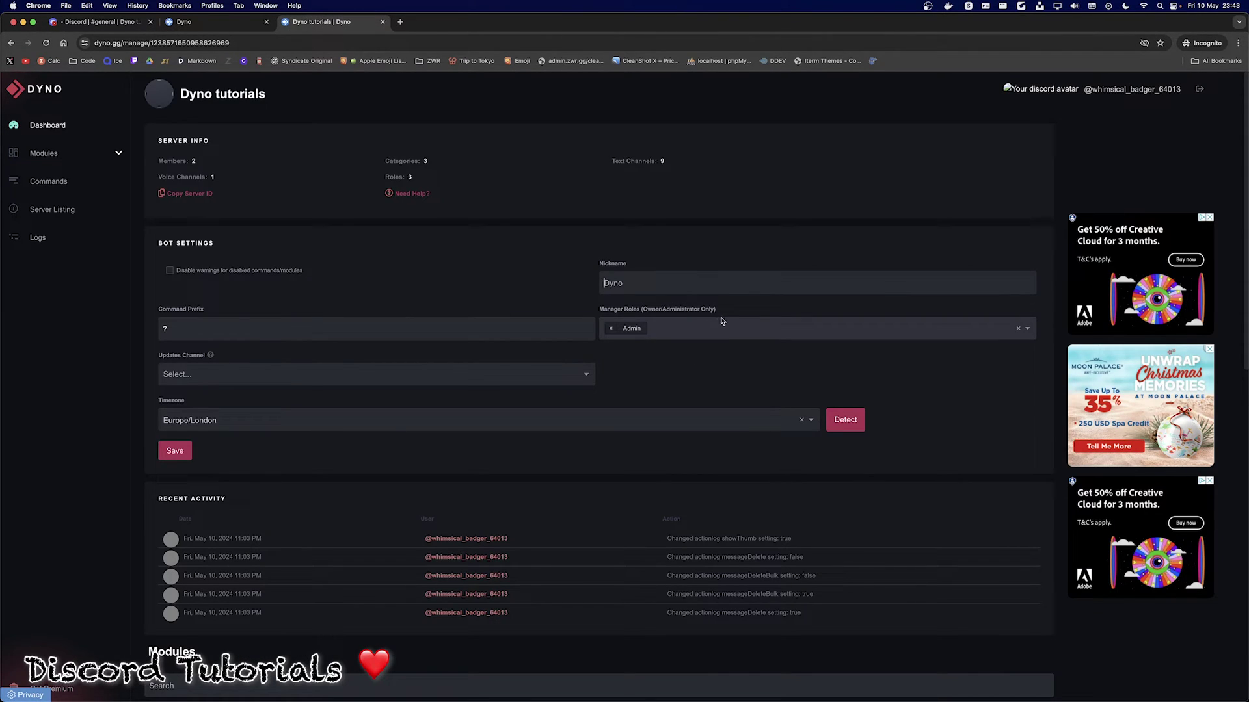
pyautogui.click(618, 331)
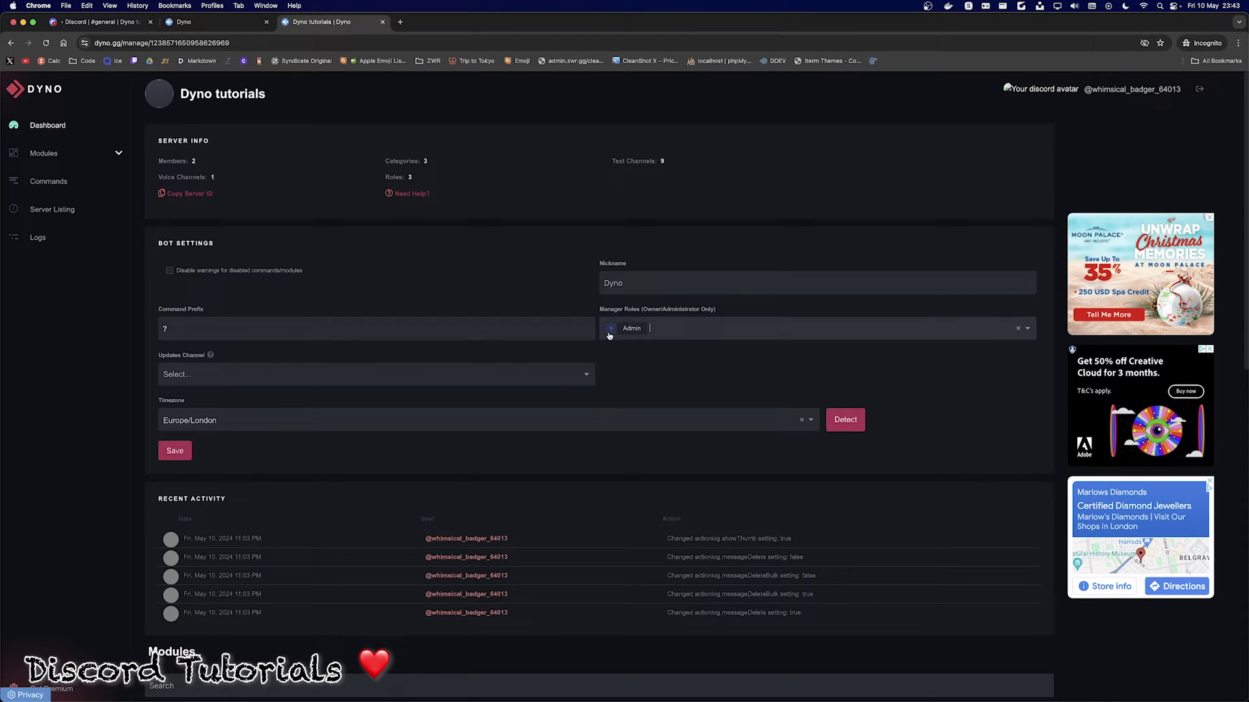
pyautogui.click(748, 330)
pyautogui.click(705, 350)
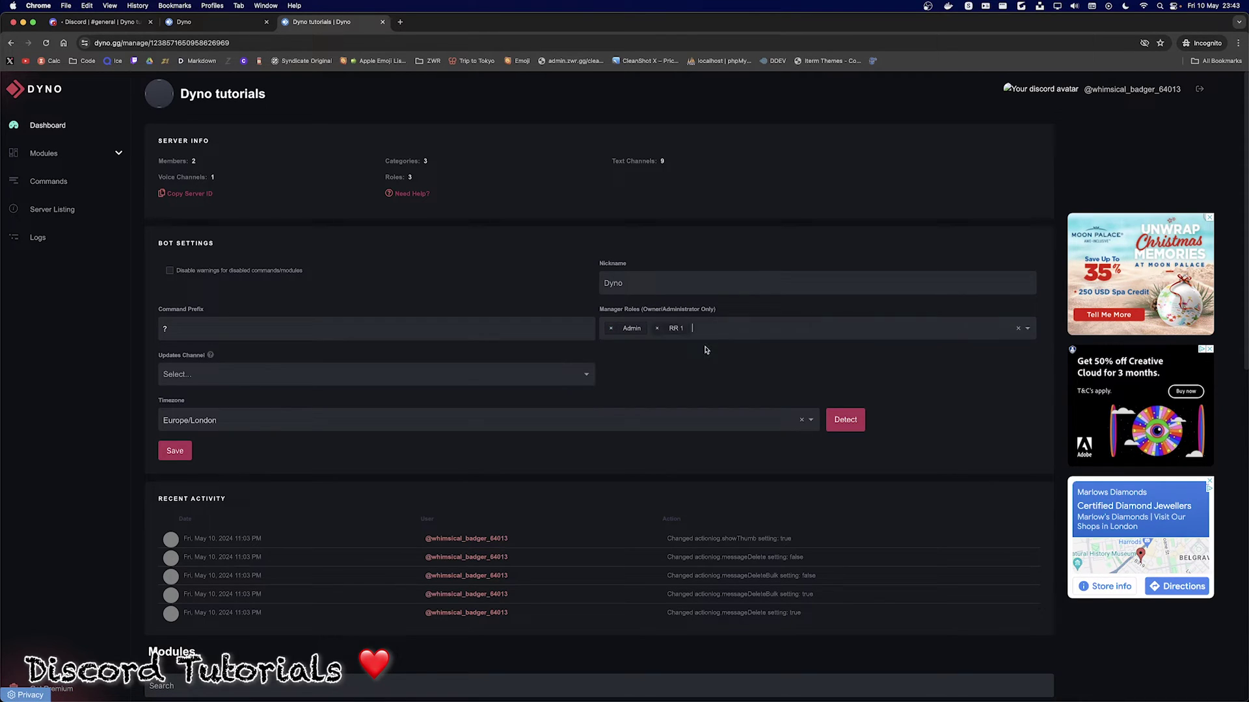
pyautogui.click(658, 329)
# - Check that the Admin role has the Administrator permission, then close server settings
pyautogui.click(99, 21)
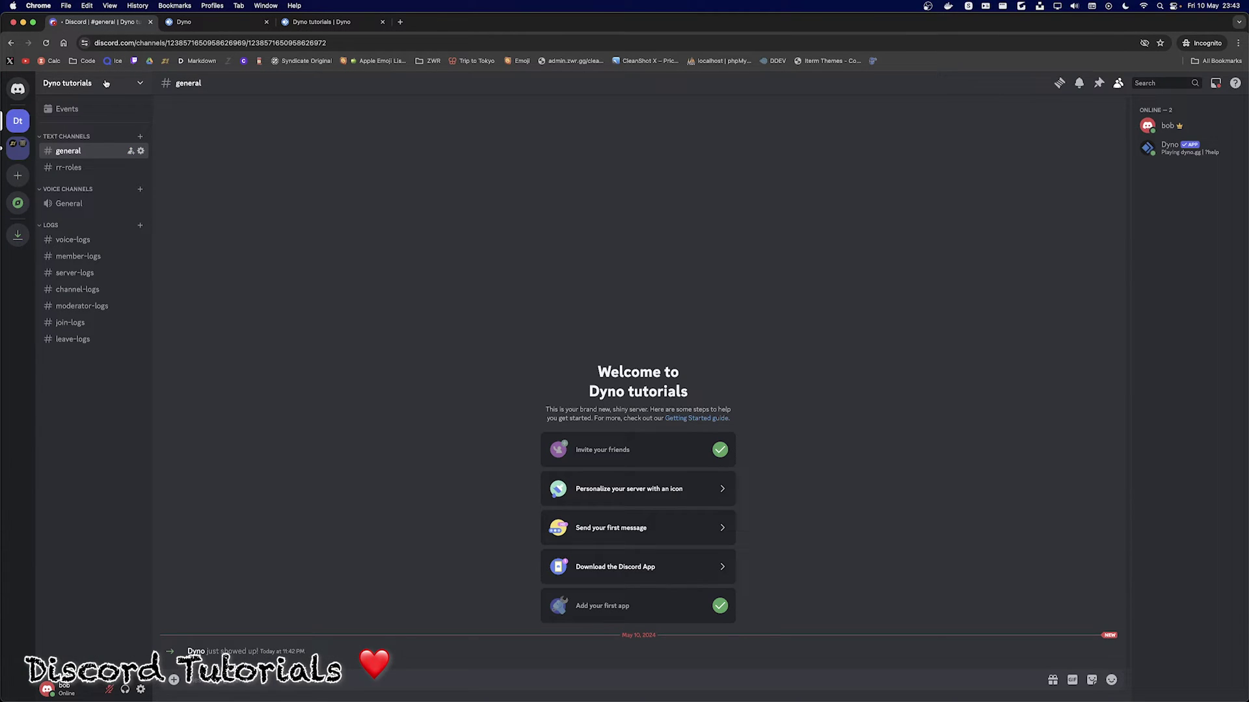
pyautogui.click(106, 83)
pyautogui.click(106, 144)
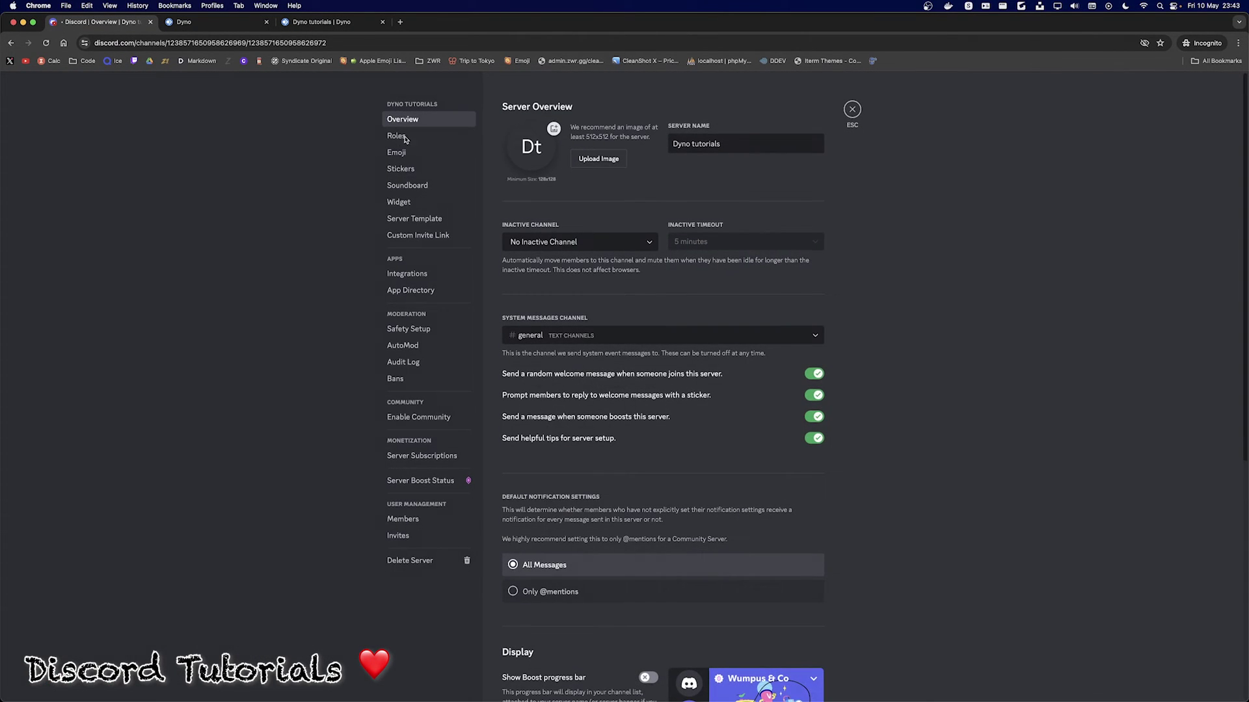
pyautogui.click(402, 138)
pyautogui.click(525, 299)
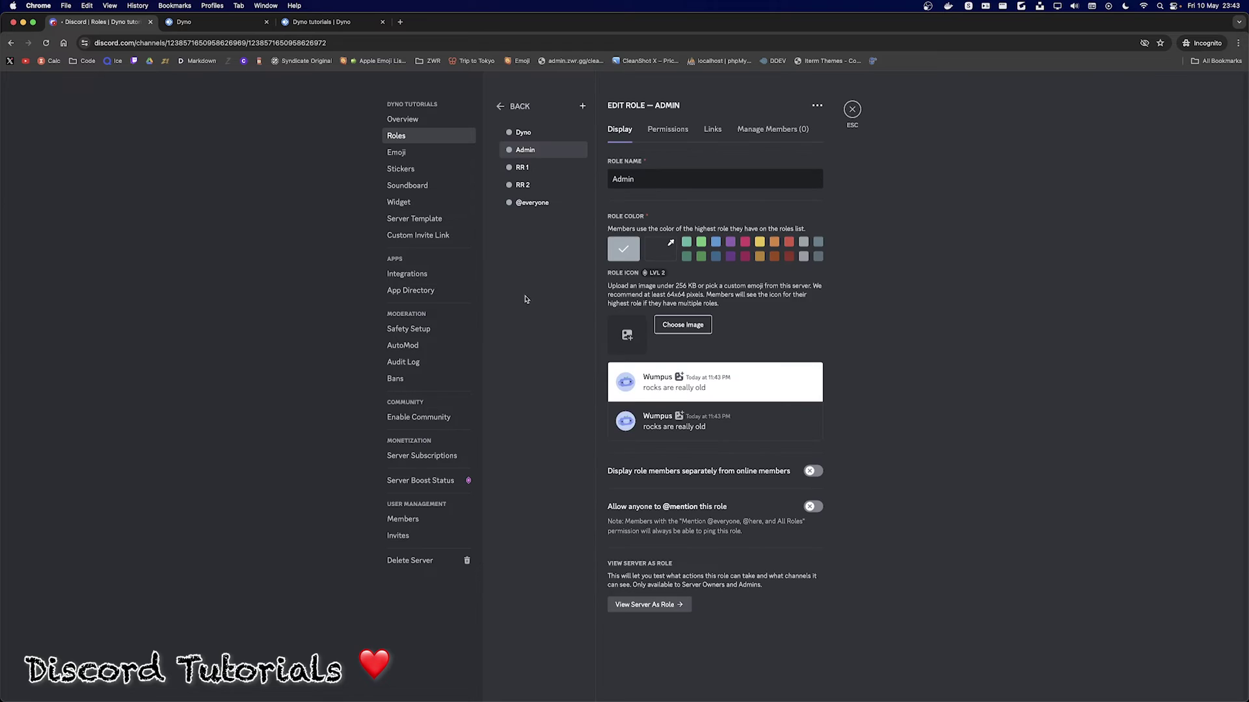
pyautogui.click(668, 129)
pyautogui.scroll(-20, 715, 365)
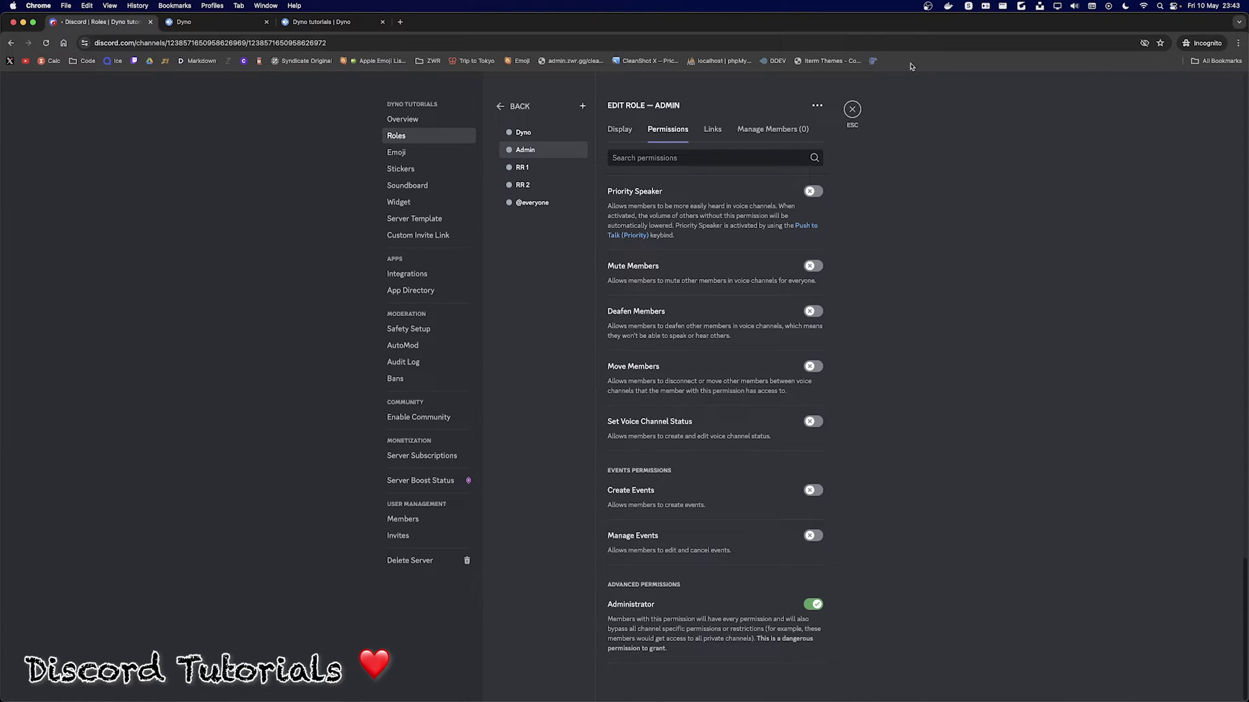
pyautogui.click(852, 109)
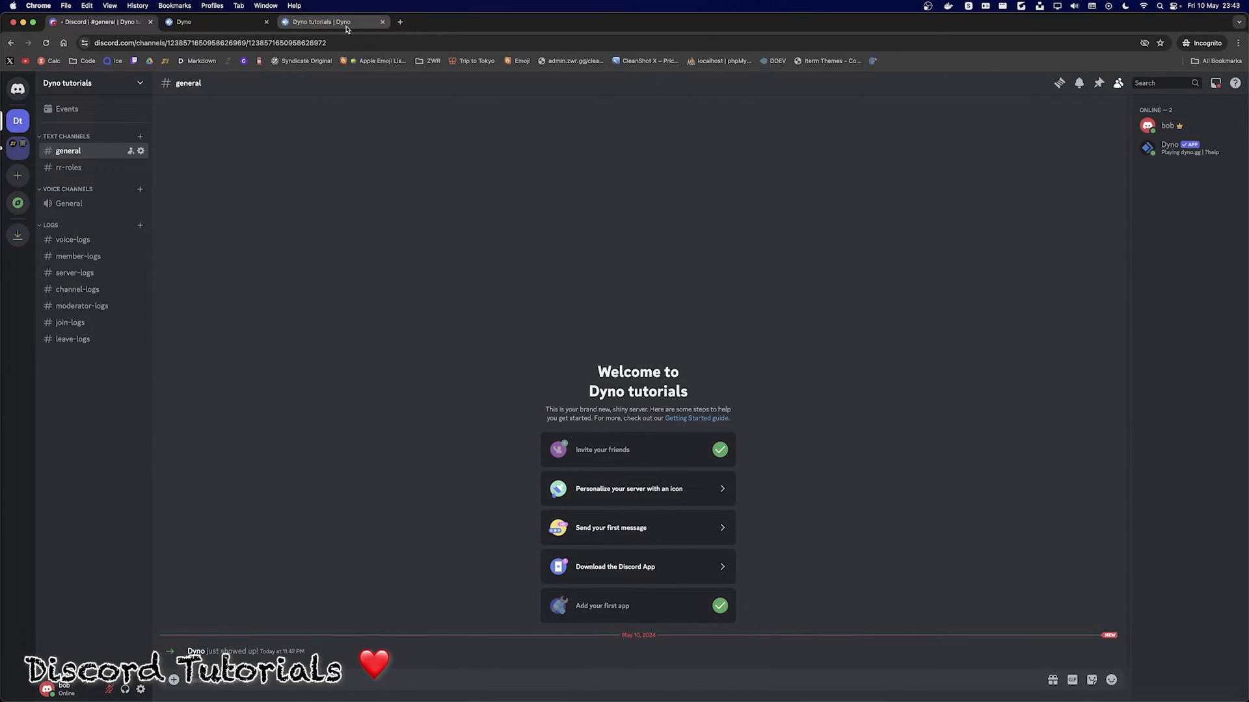
# - On the Modules list, toggle Welcome off and back on, then open its settings
pyautogui.click(347, 26)
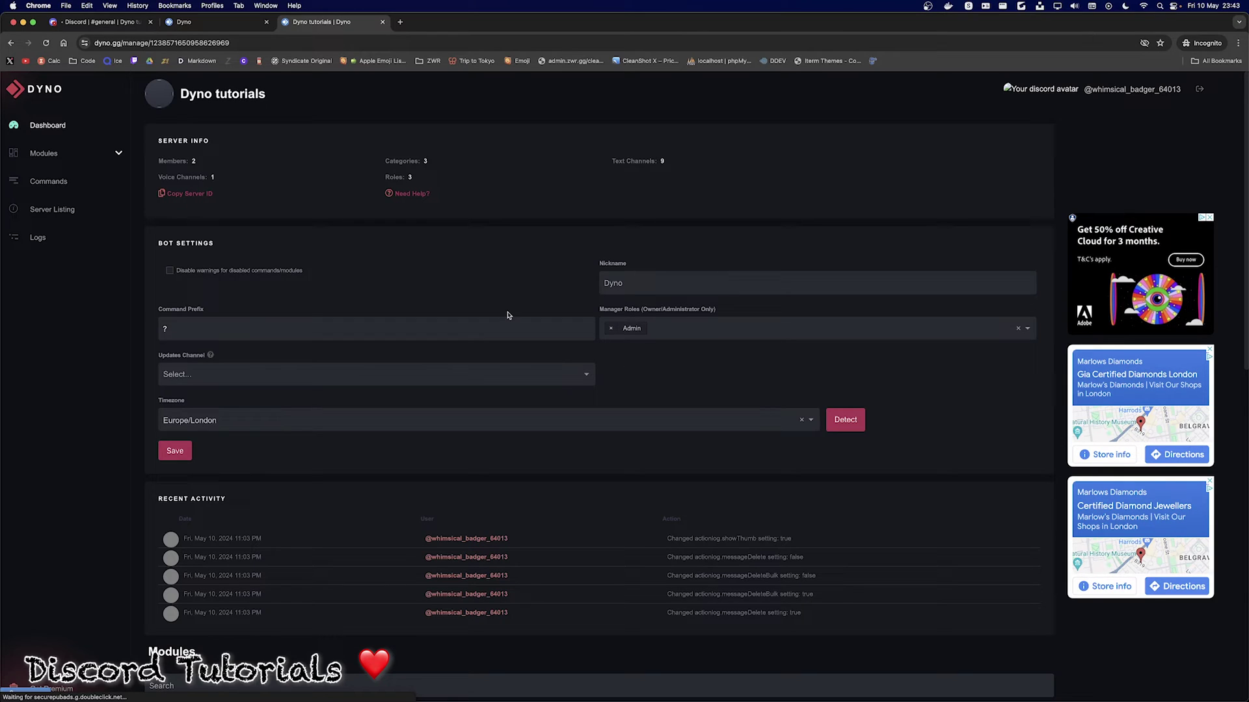
pyautogui.click(56, 159)
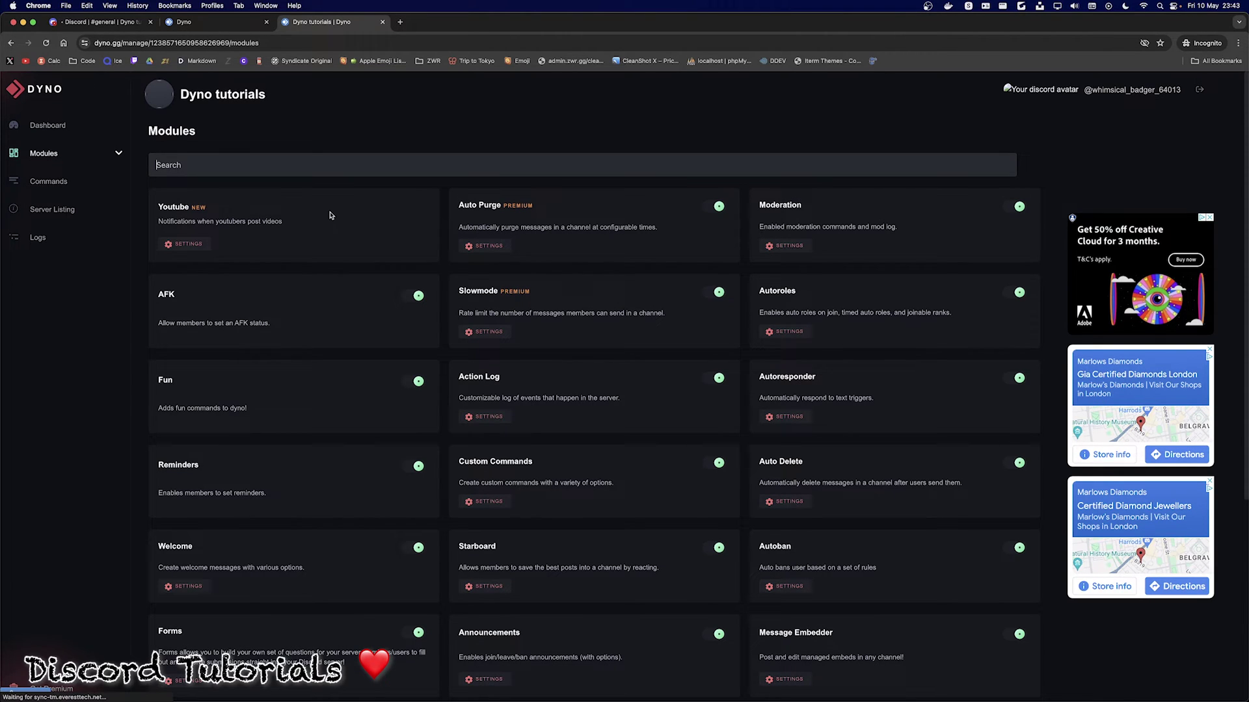
pyautogui.scroll(-3, 353, 238)
pyautogui.scroll(3, 351, 237)
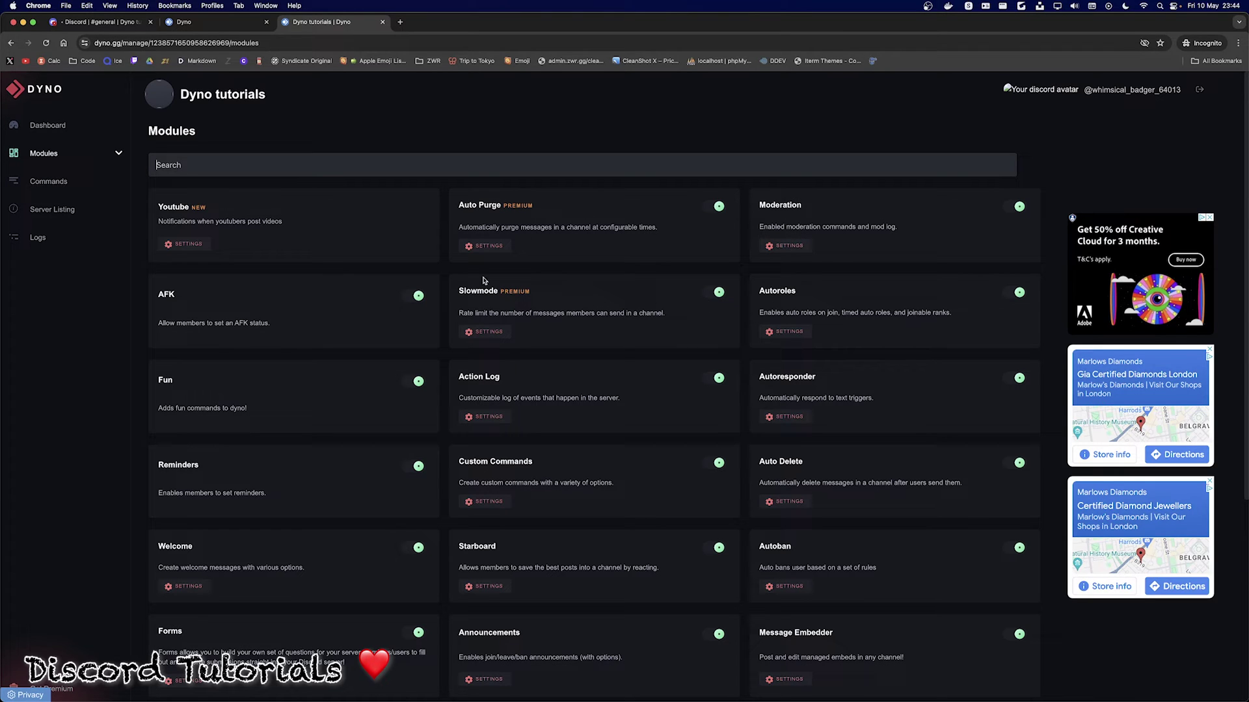
pyautogui.scroll(-2, 260, 410)
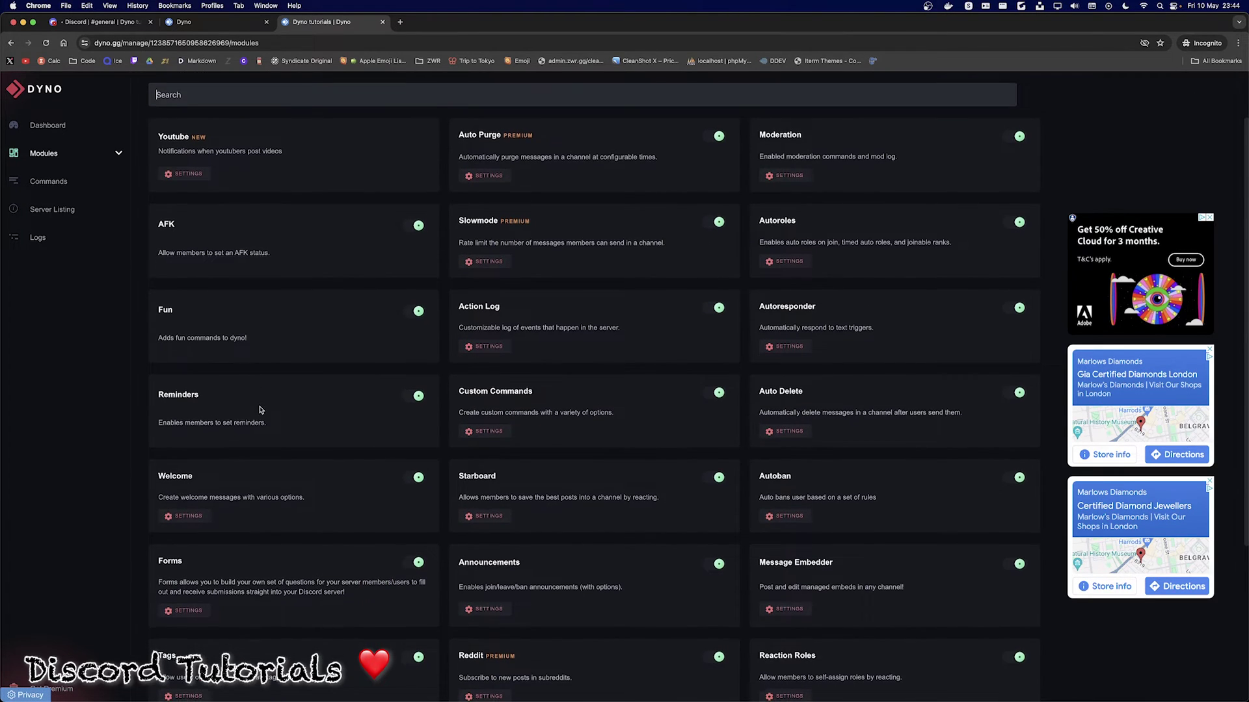
pyautogui.scroll(-1, 260, 410)
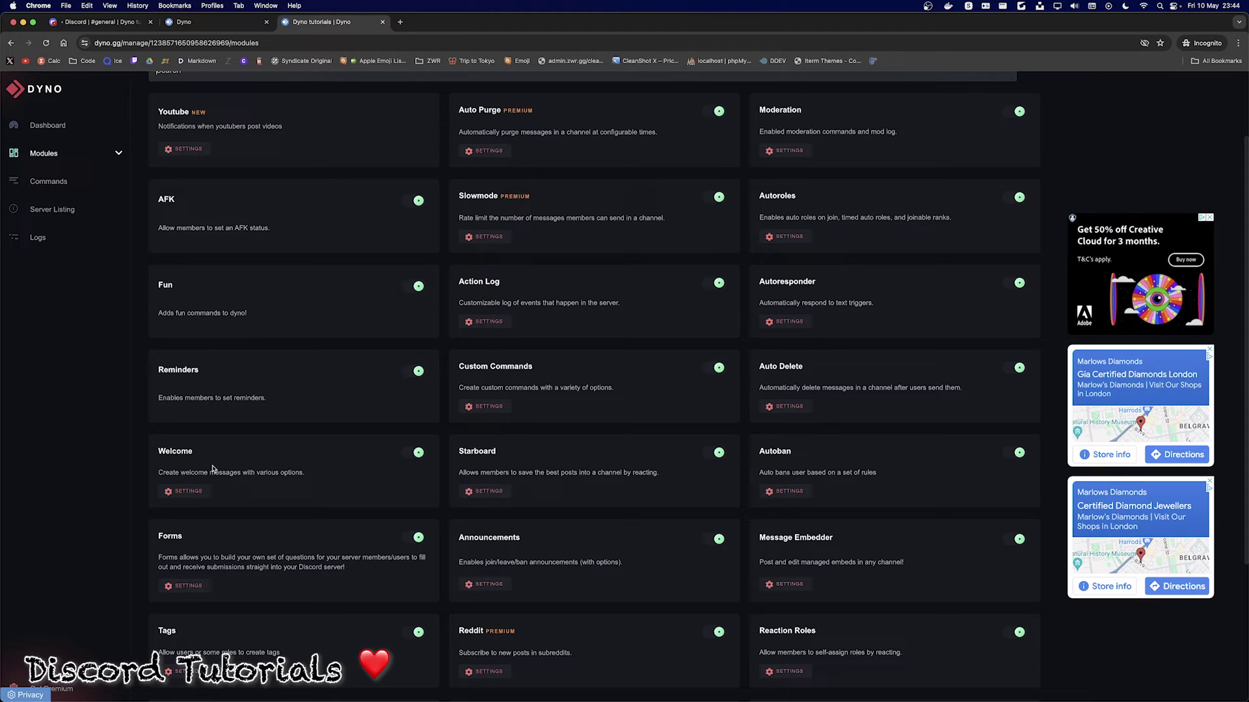
pyautogui.click(420, 454)
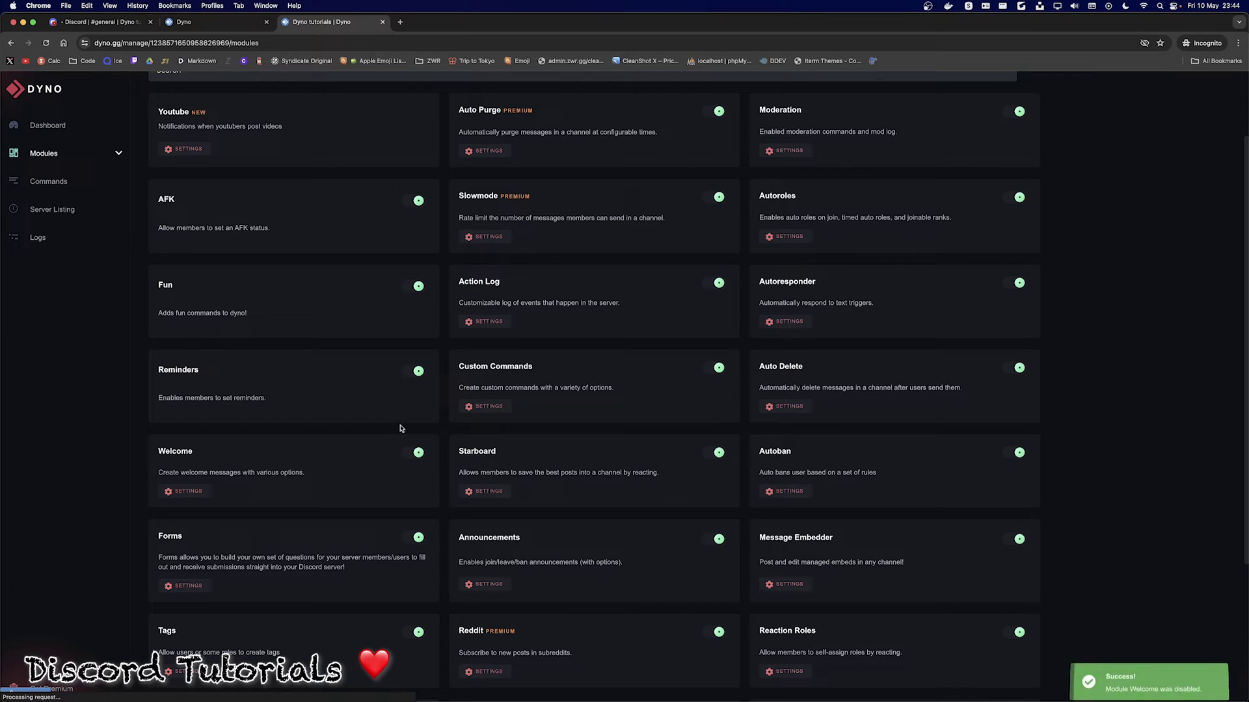
pyautogui.click(418, 452)
pyautogui.click(188, 492)
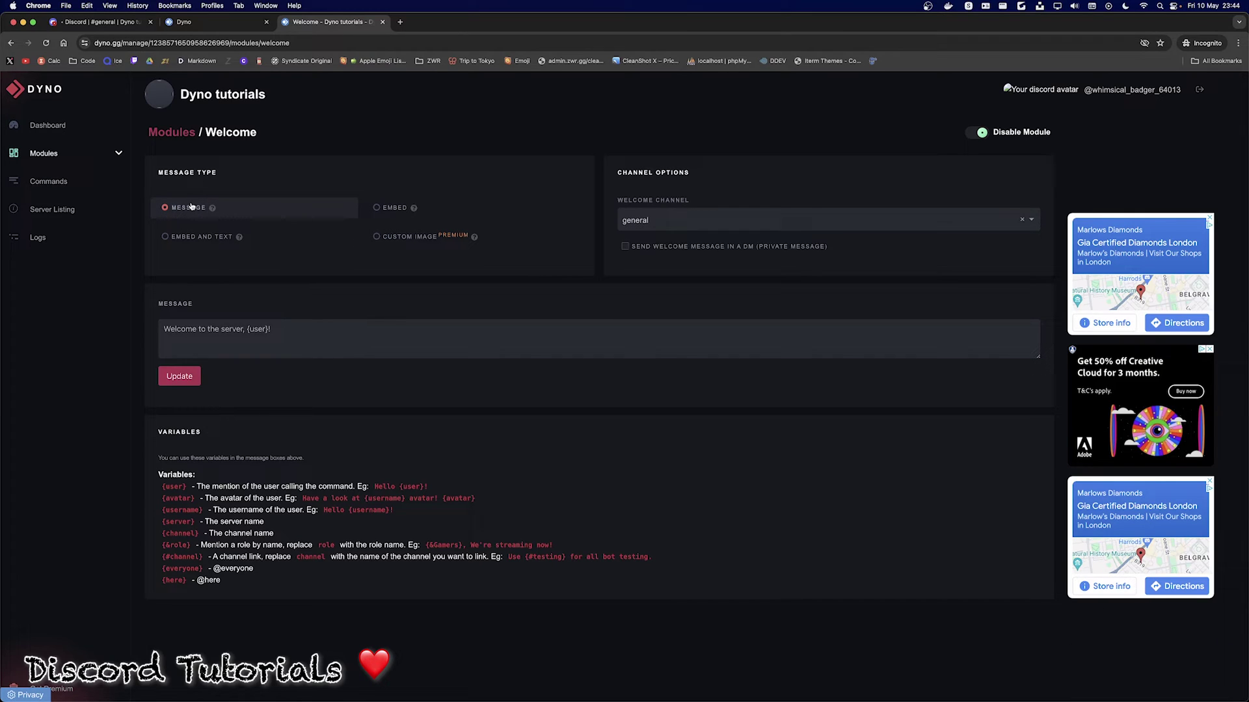
# - Choose Embed, expand the Author, Image/Thumb and Footer fields, then switch to Embed and Text
pyautogui.click(377, 207)
pyautogui.scroll(-3, 189, 437)
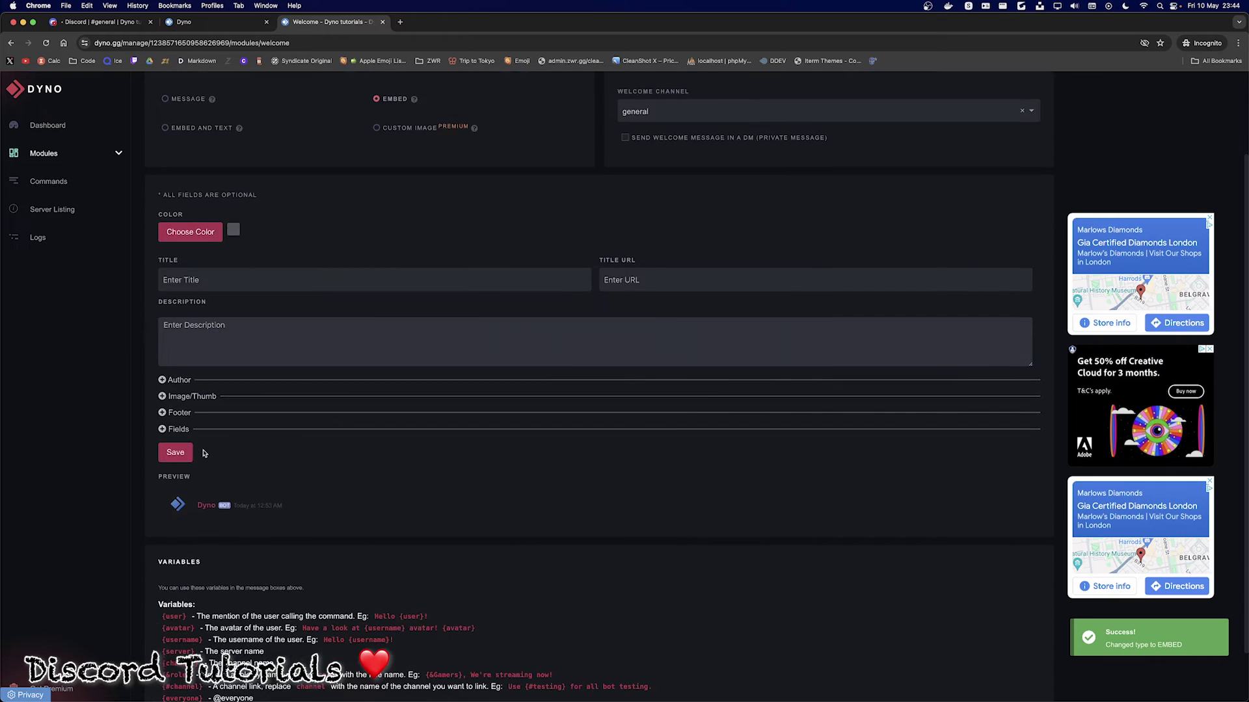
pyautogui.click(161, 361)
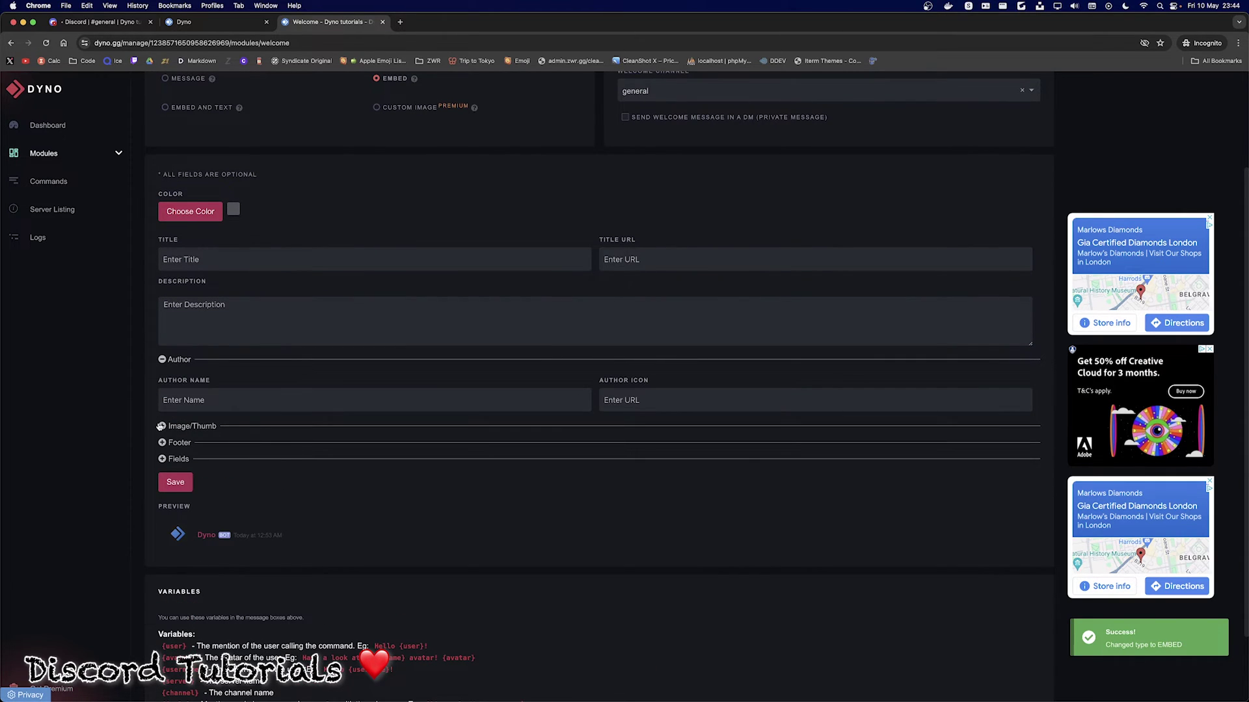
pyautogui.click(161, 426)
pyautogui.click(163, 493)
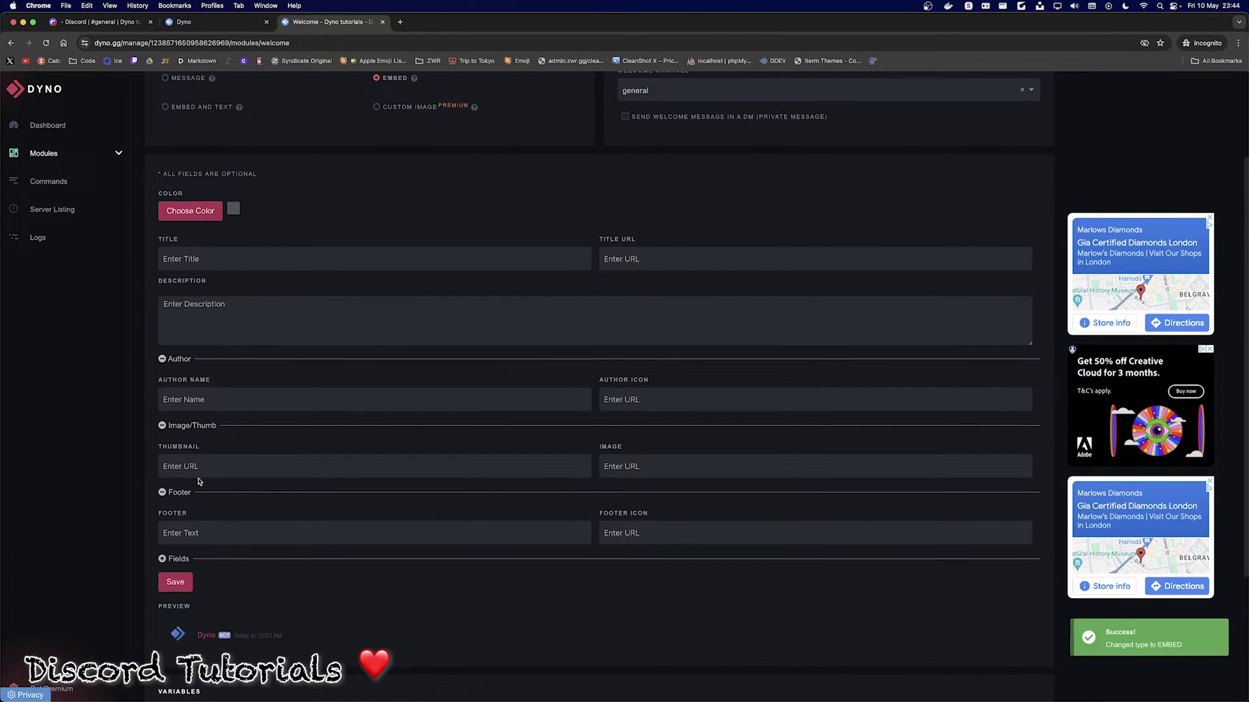
pyautogui.scroll(-1, 231, 350)
pyautogui.scroll(5, 231, 350)
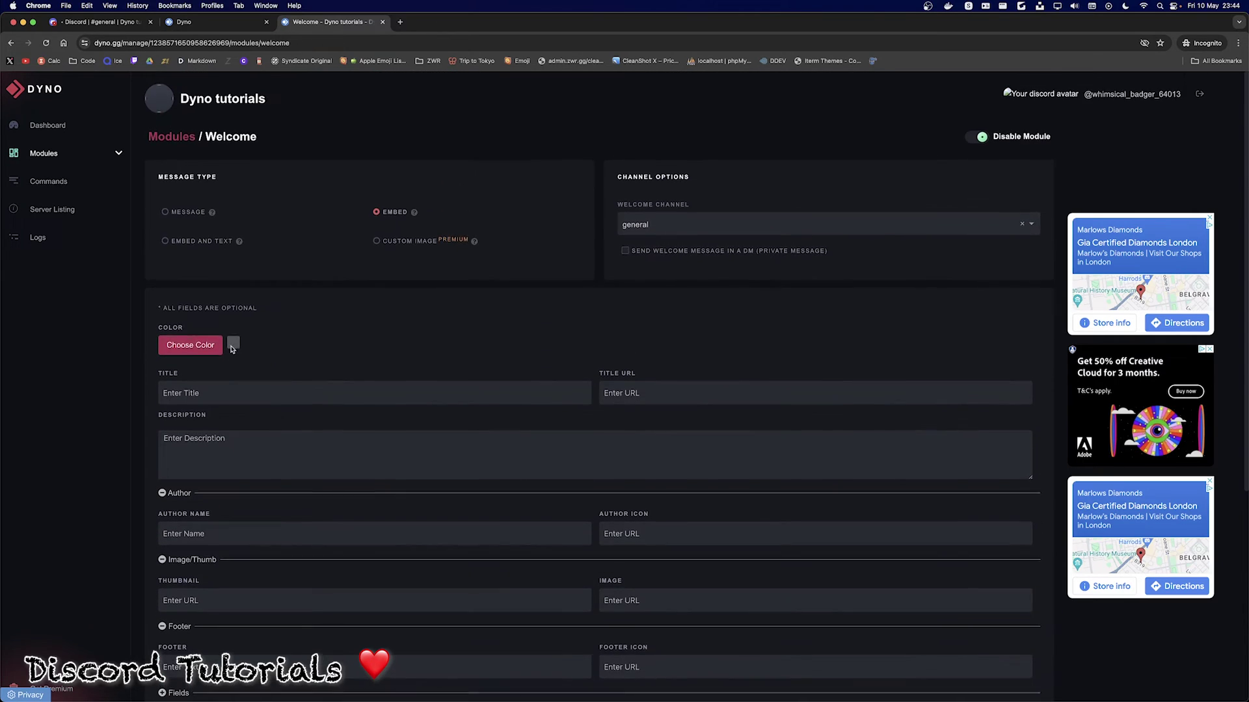
pyautogui.click(182, 239)
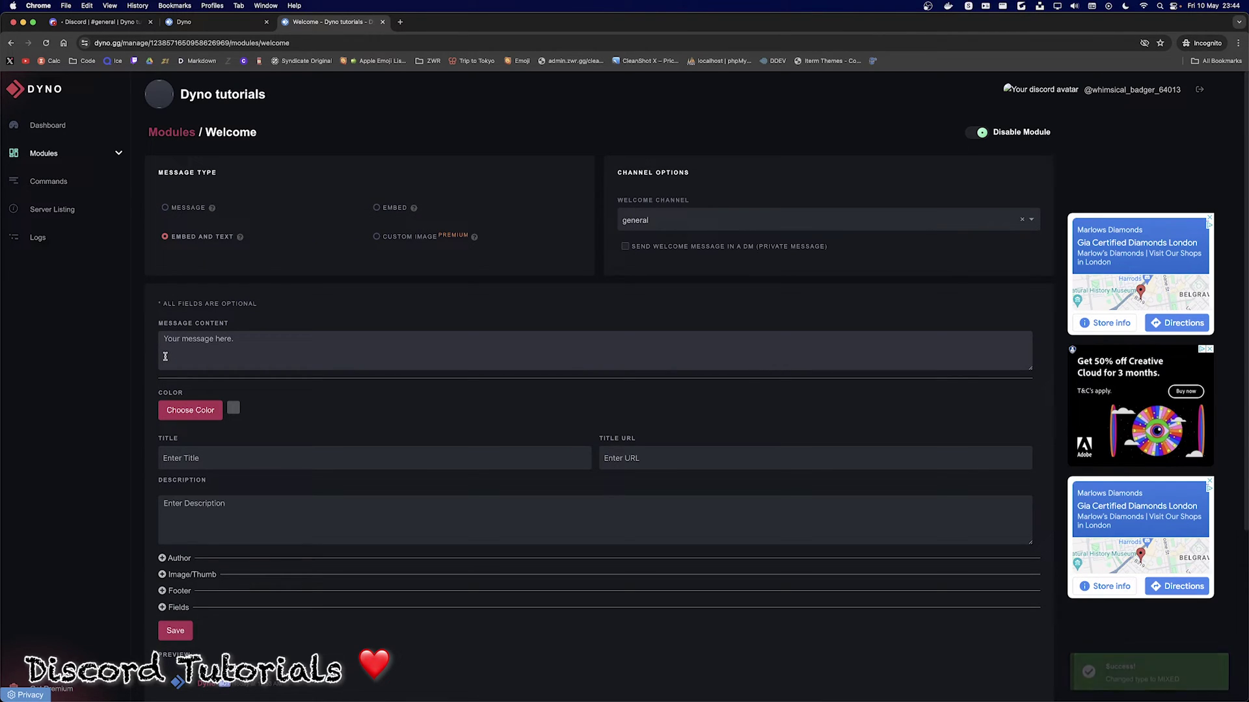
# - Highlight the message variables {user}, {avatar}, {username}, {server}, {channel} and {&role}
pyautogui.scroll(-5, 273, 484)
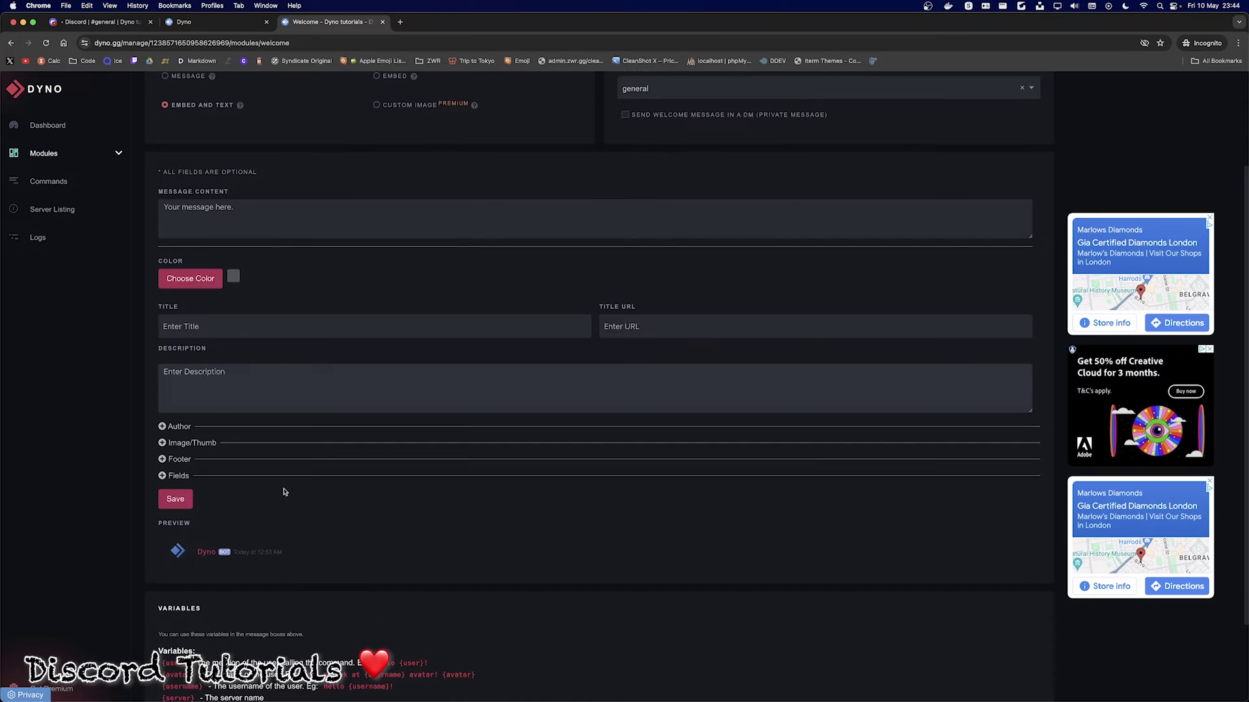
pyautogui.scroll(5, 236, 231)
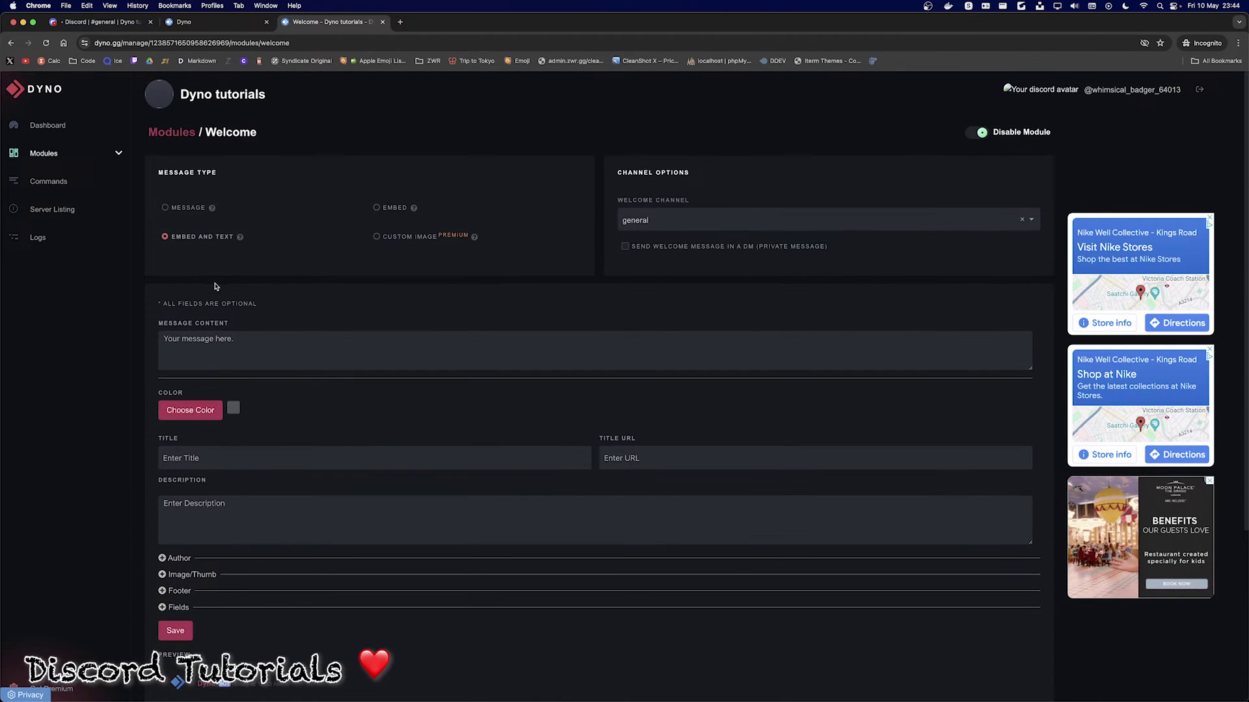
pyautogui.scroll(-4, 234, 273)
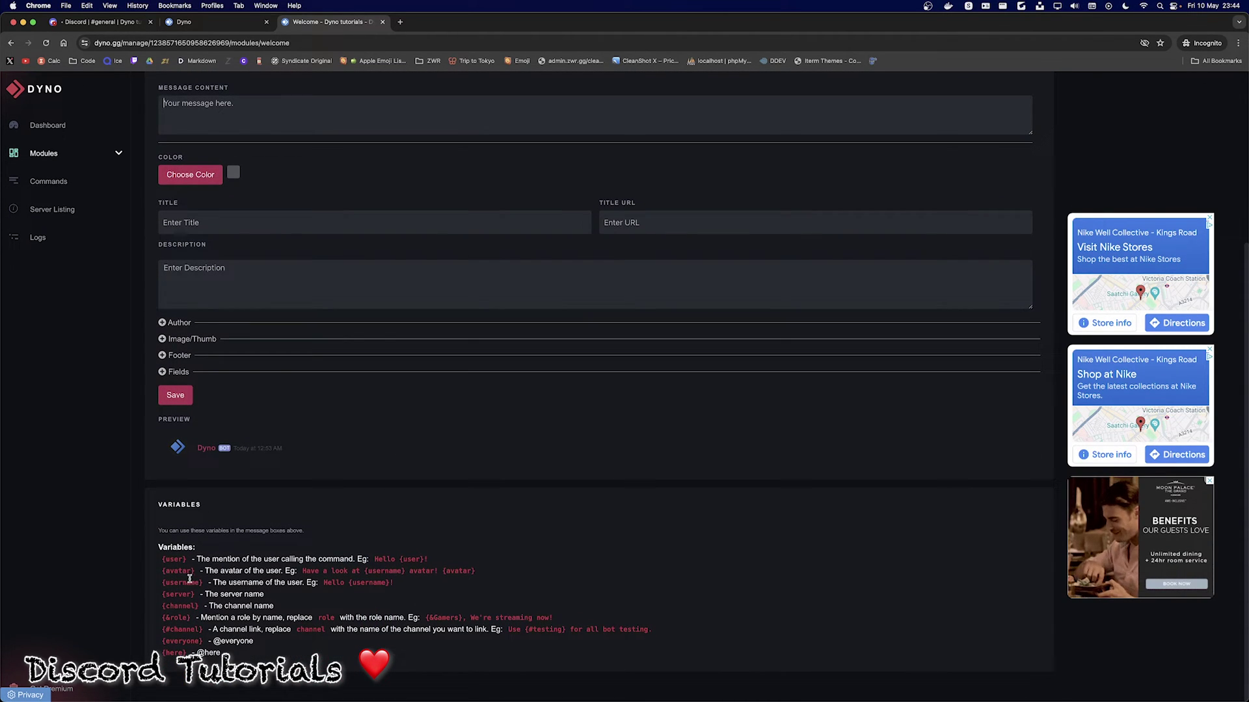
pyautogui.moveTo(185, 582); pyautogui.dragTo(163, 570)
pyautogui.click(186, 571)
pyautogui.doubleClick(174, 559)
pyautogui.doubleClick(179, 571)
pyautogui.doubleClick(181, 583)
pyautogui.doubleClick(179, 594)
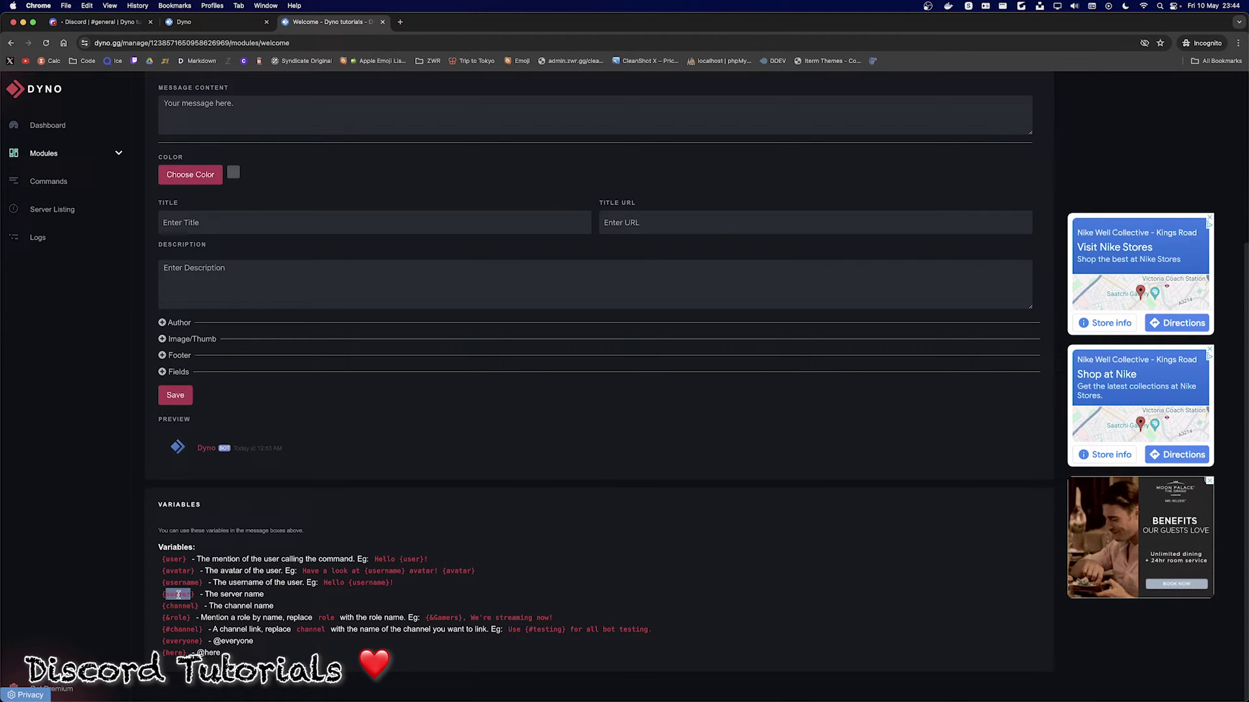
pyautogui.doubleClick(179, 606)
pyautogui.doubleClick(175, 618)
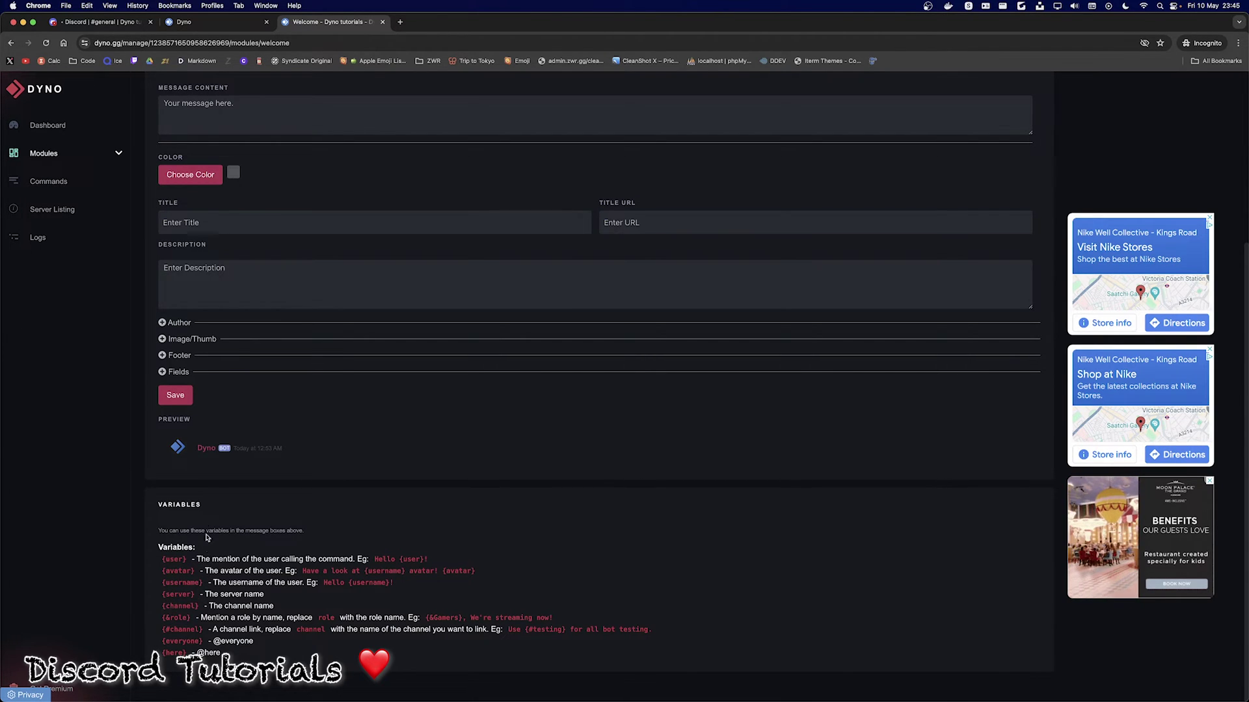
pyautogui.scroll(3, 205, 527)
pyautogui.scroll(-3, 205, 527)
pyautogui.moveTo(190, 652); pyautogui.dragTo(172, 567)
pyautogui.click(171, 567)
pyautogui.scroll(4, 233, 528)
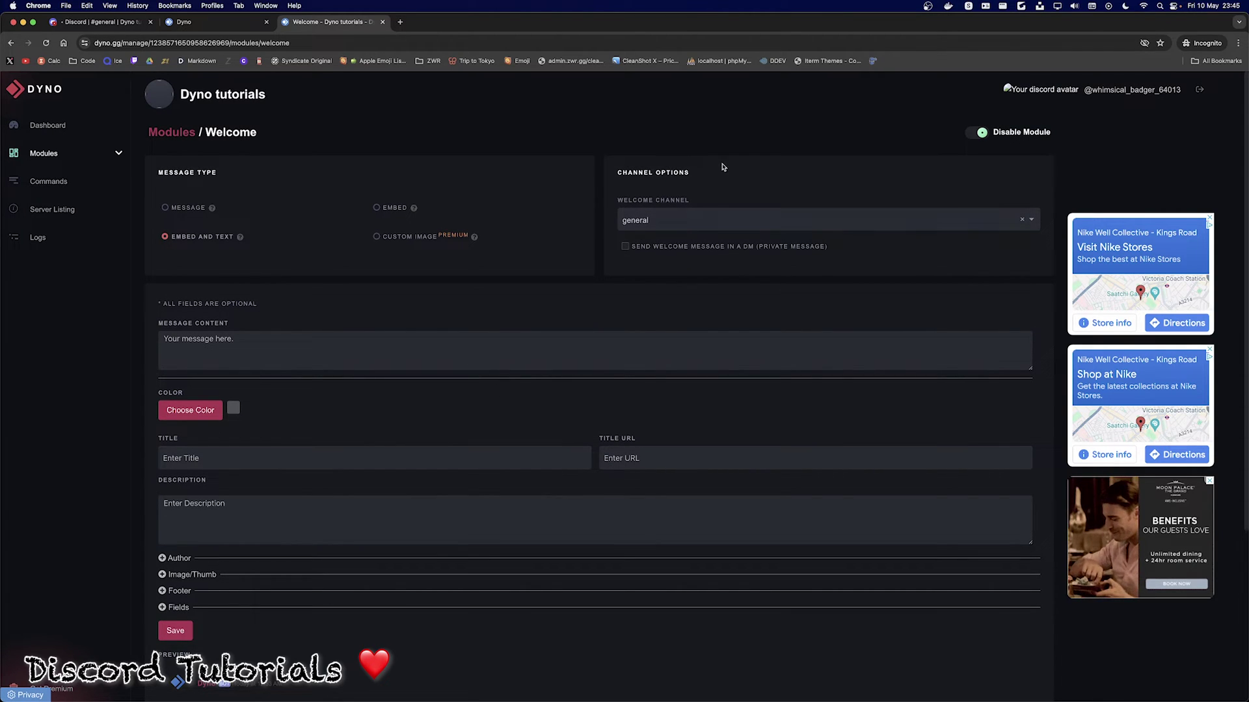
# - Keep general as the welcome channel, leave DM welcome messages off, and return to Modules
pyautogui.click(689, 216)
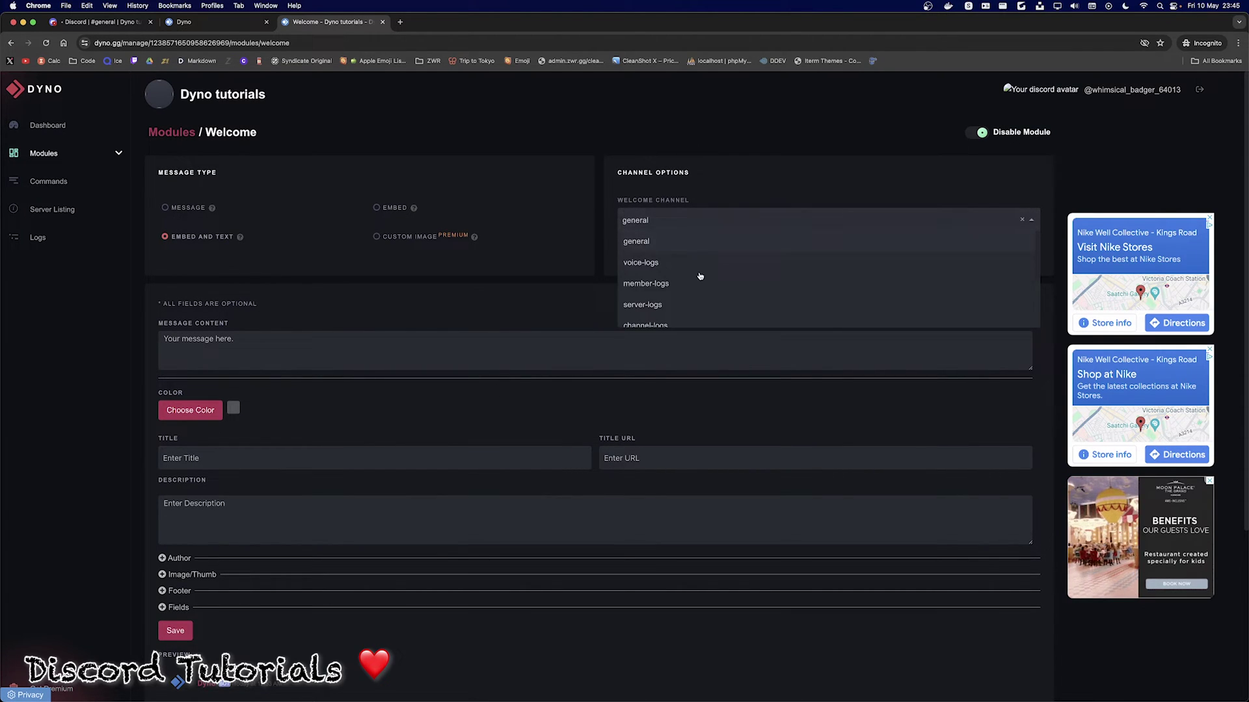
pyautogui.click(615, 296)
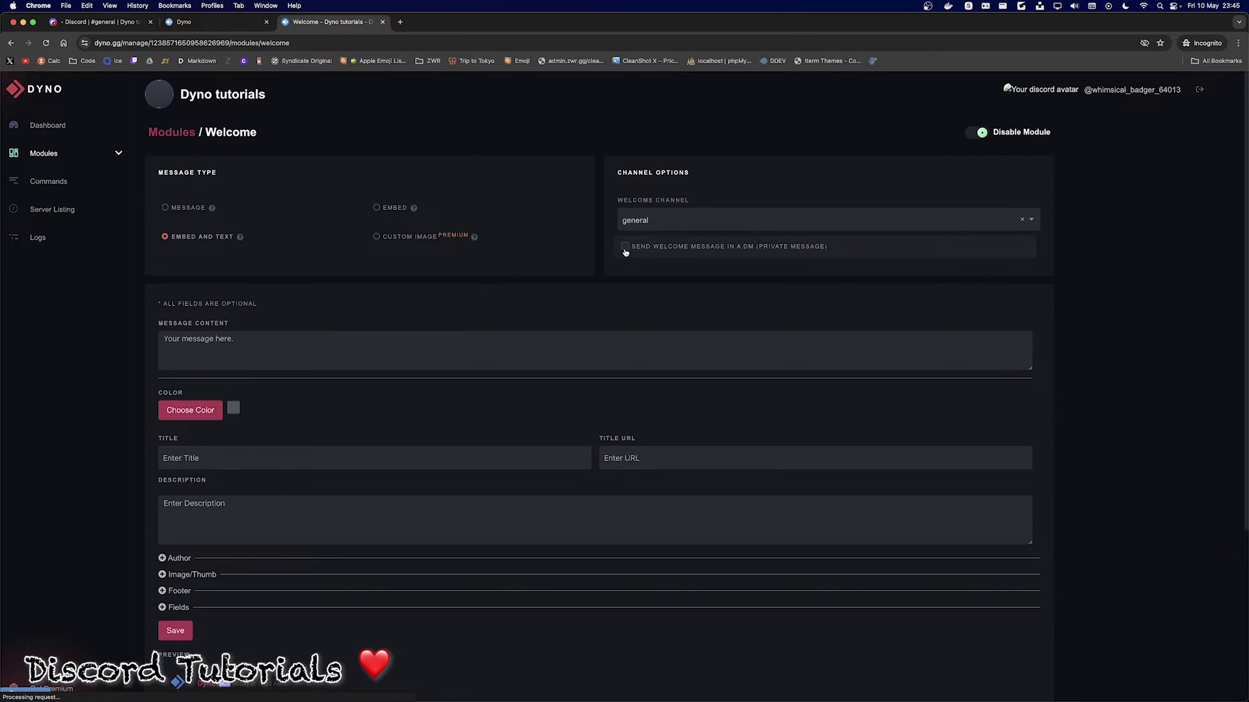
pyautogui.click(625, 247)
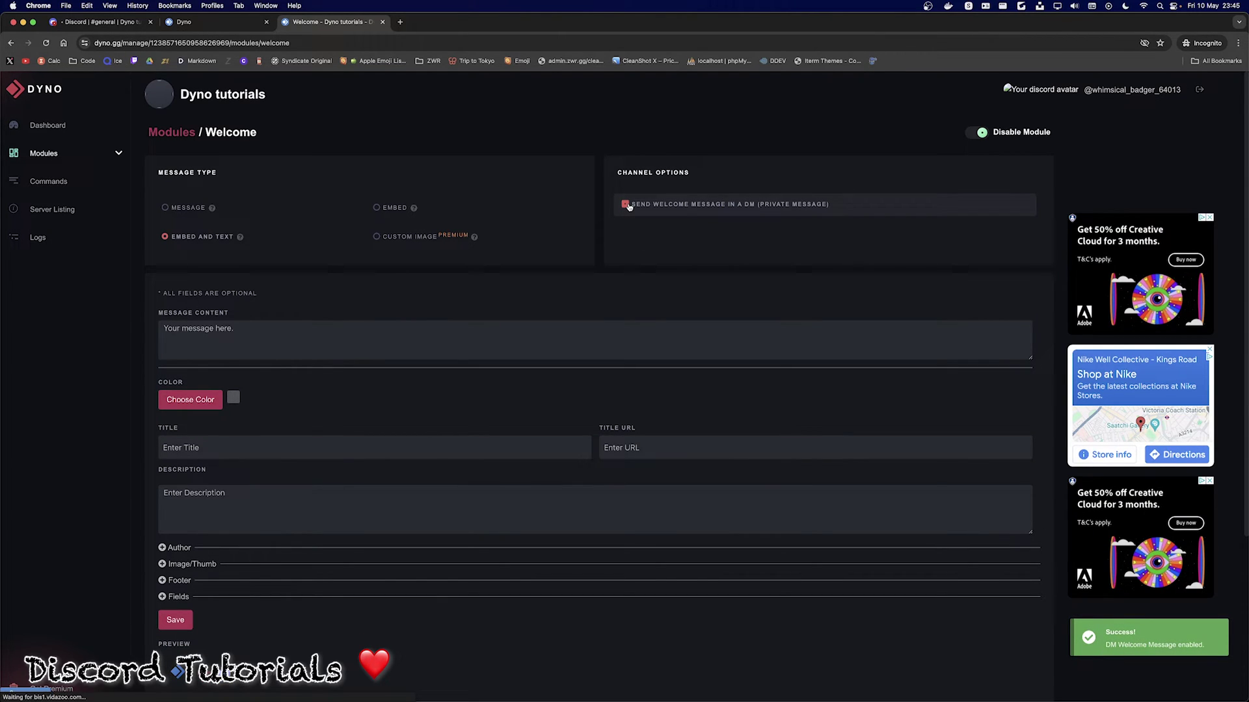
pyautogui.click(625, 205)
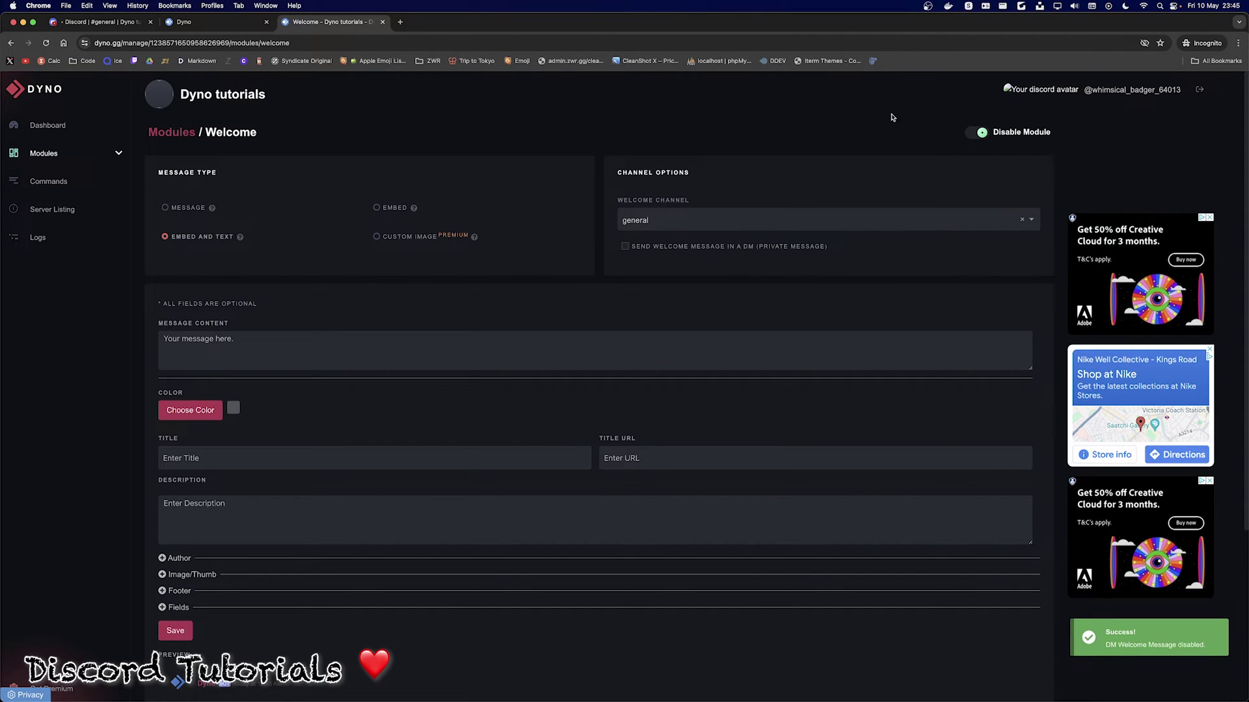
pyautogui.click(28, 156)
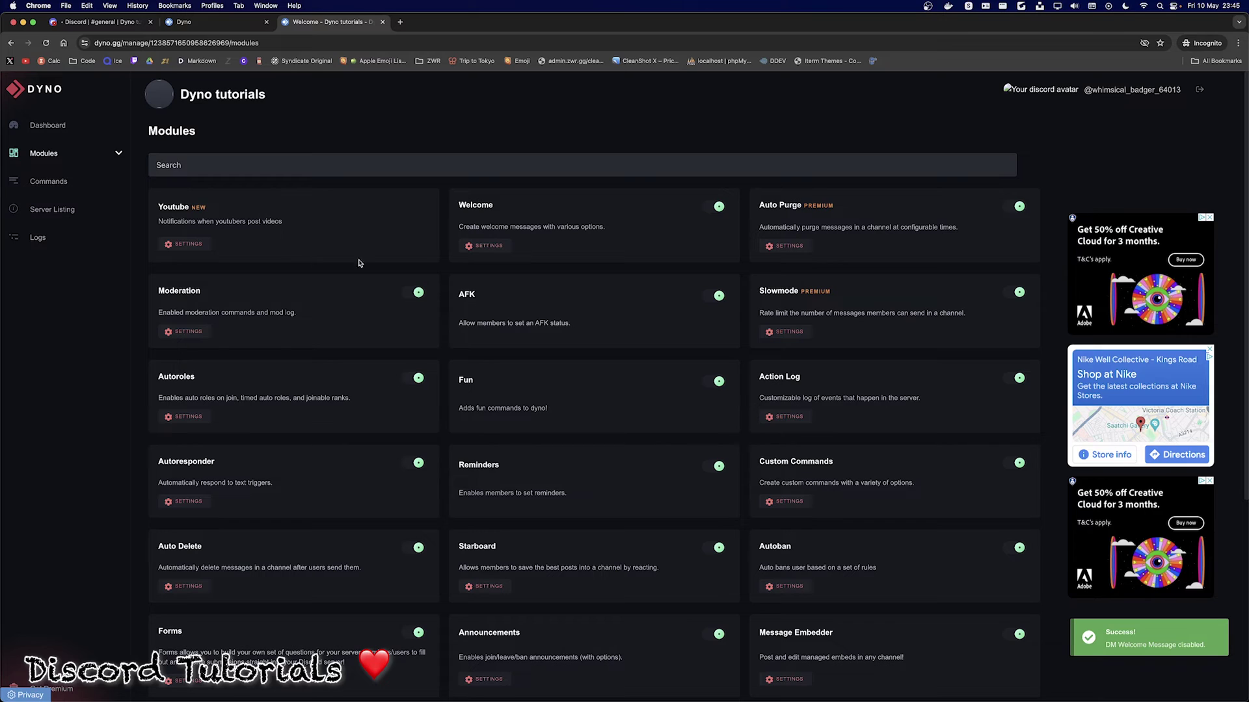
# - Open the Action Log settings, which show a new account age of 3 days
pyautogui.scroll(-2, 596, 286)
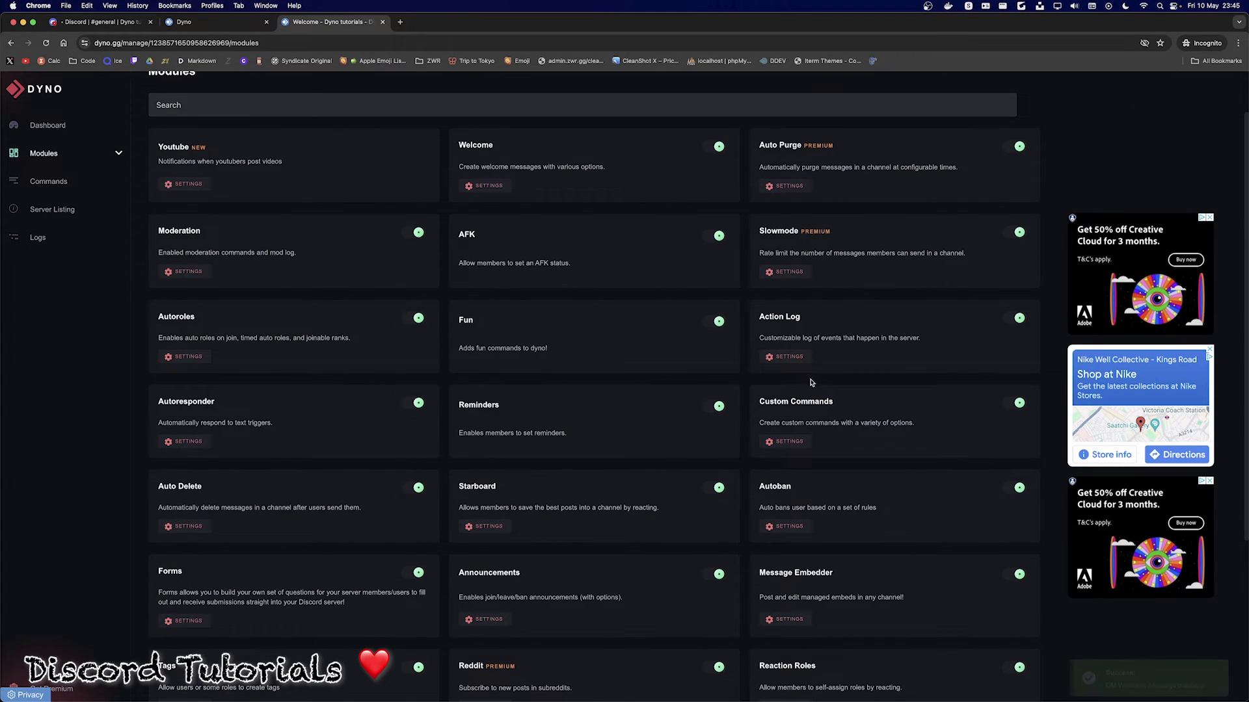
pyautogui.click(793, 362)
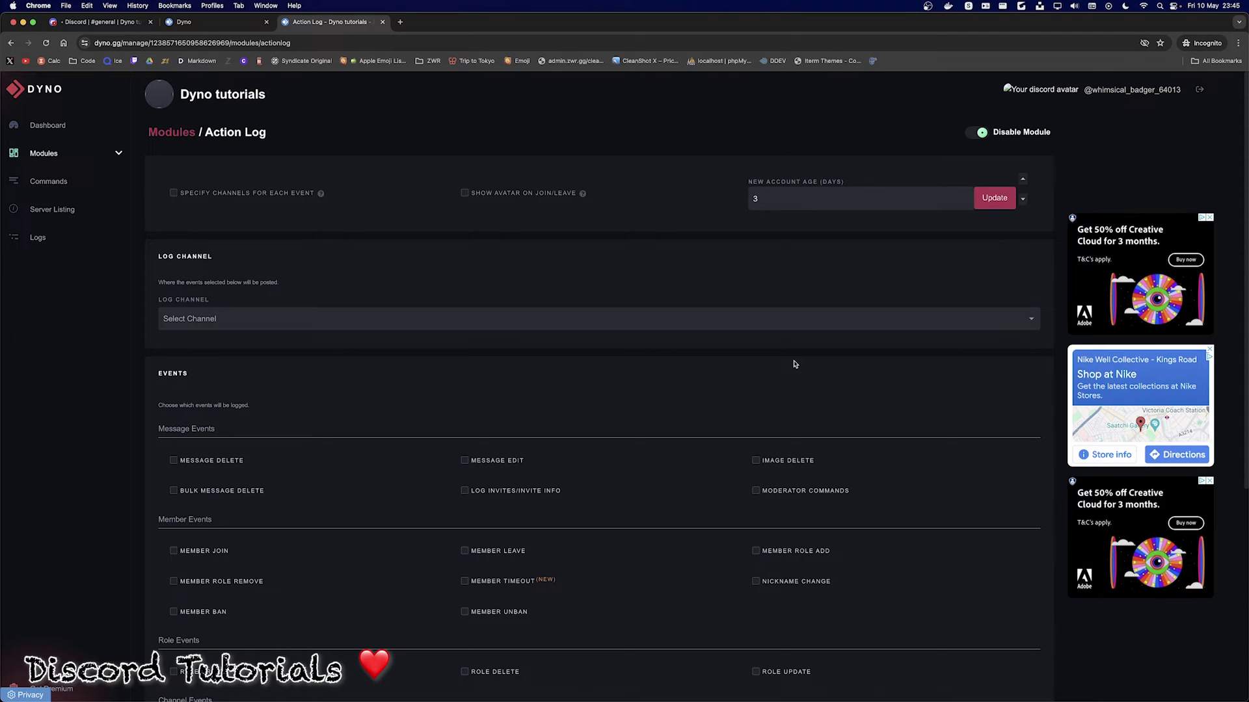
pyautogui.scroll(-10, 465, 300)
pyautogui.scroll(10, 469, 300)
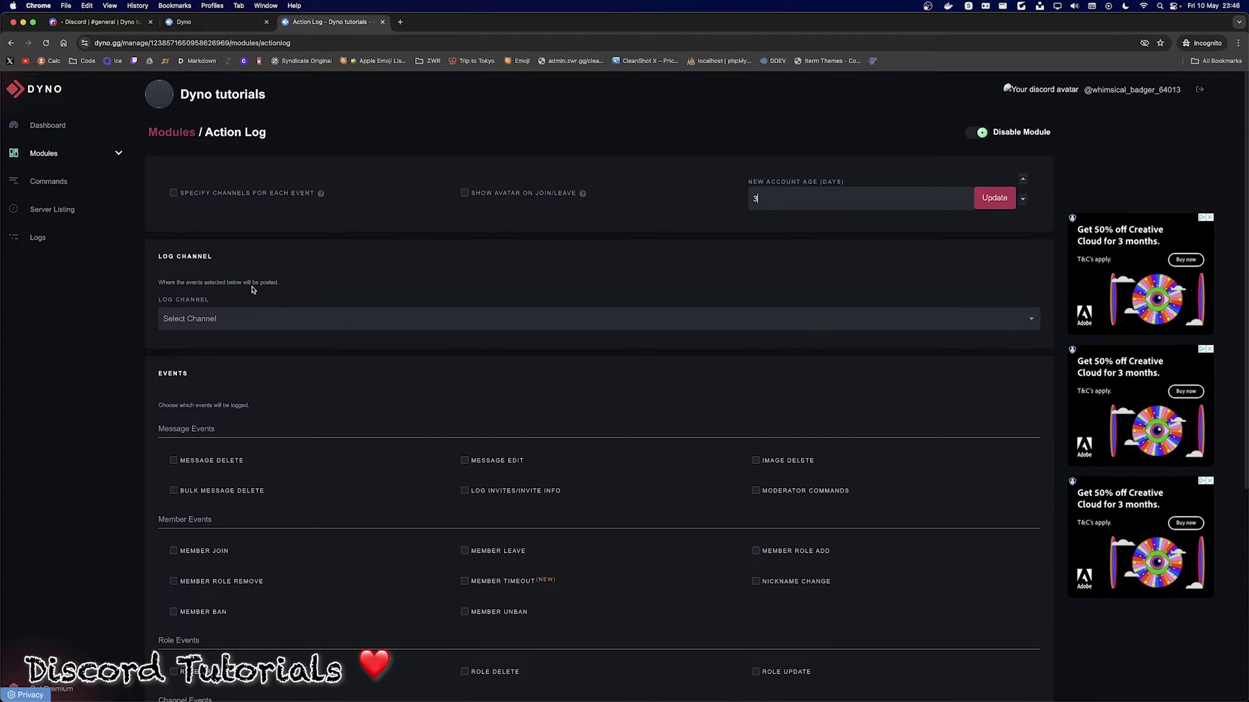
pyautogui.click(230, 321)
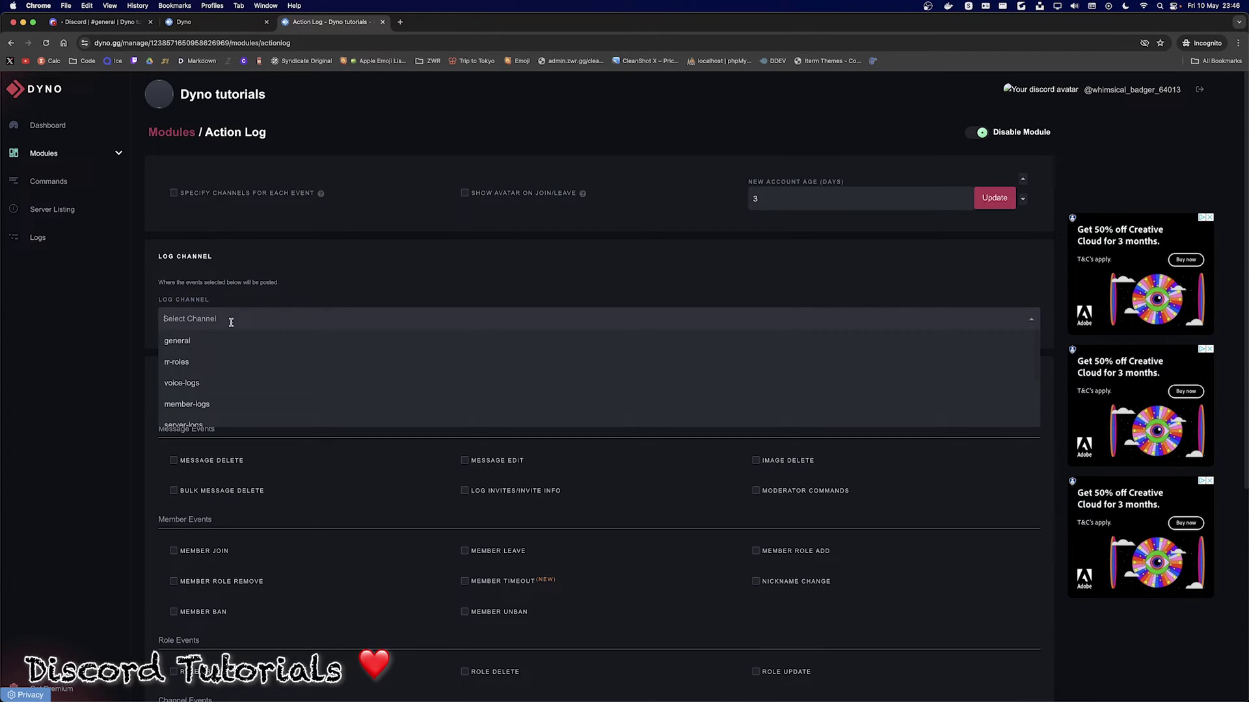
pyautogui.scroll(-2, 251, 372)
pyautogui.scroll(2, 251, 351)
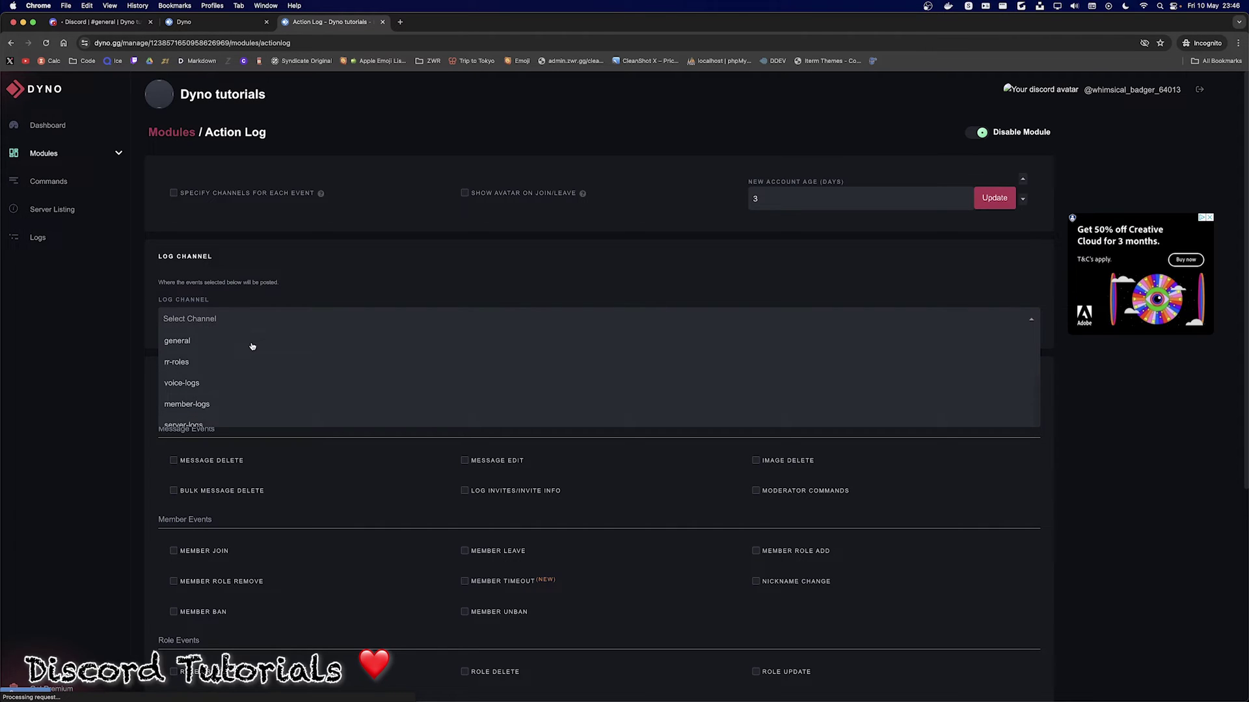
pyautogui.scroll(-1, 254, 364)
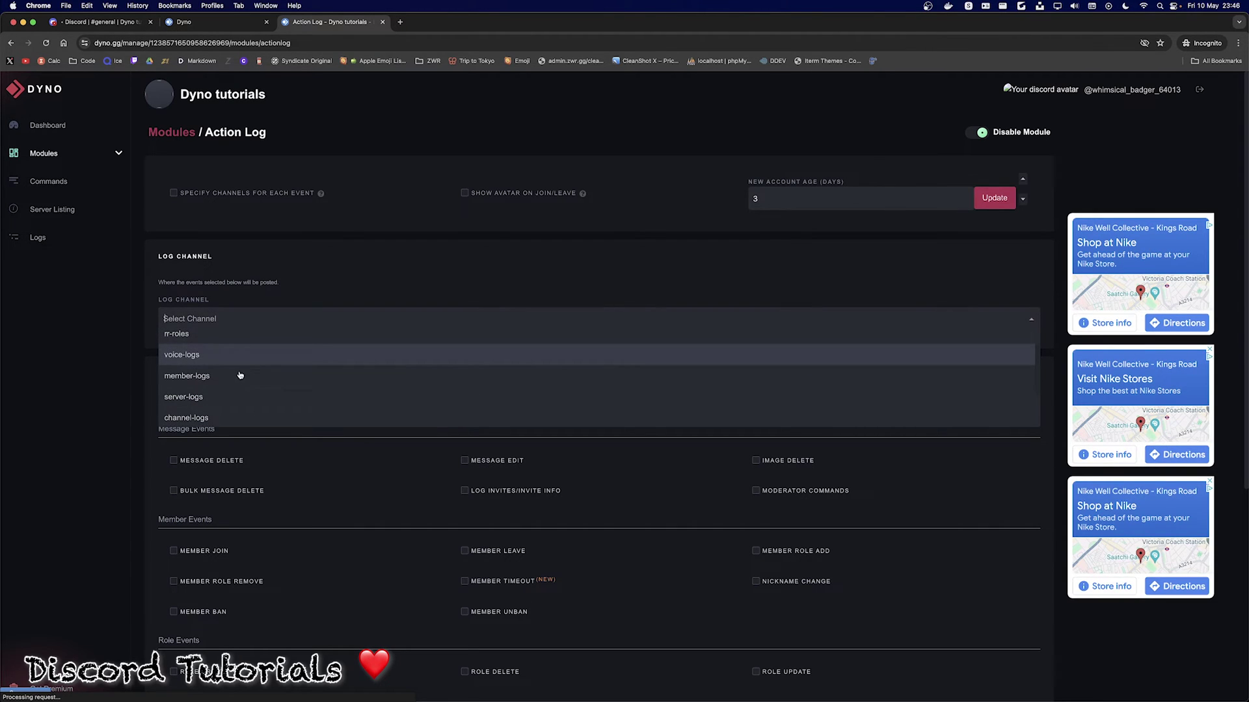
pyautogui.click(286, 300)
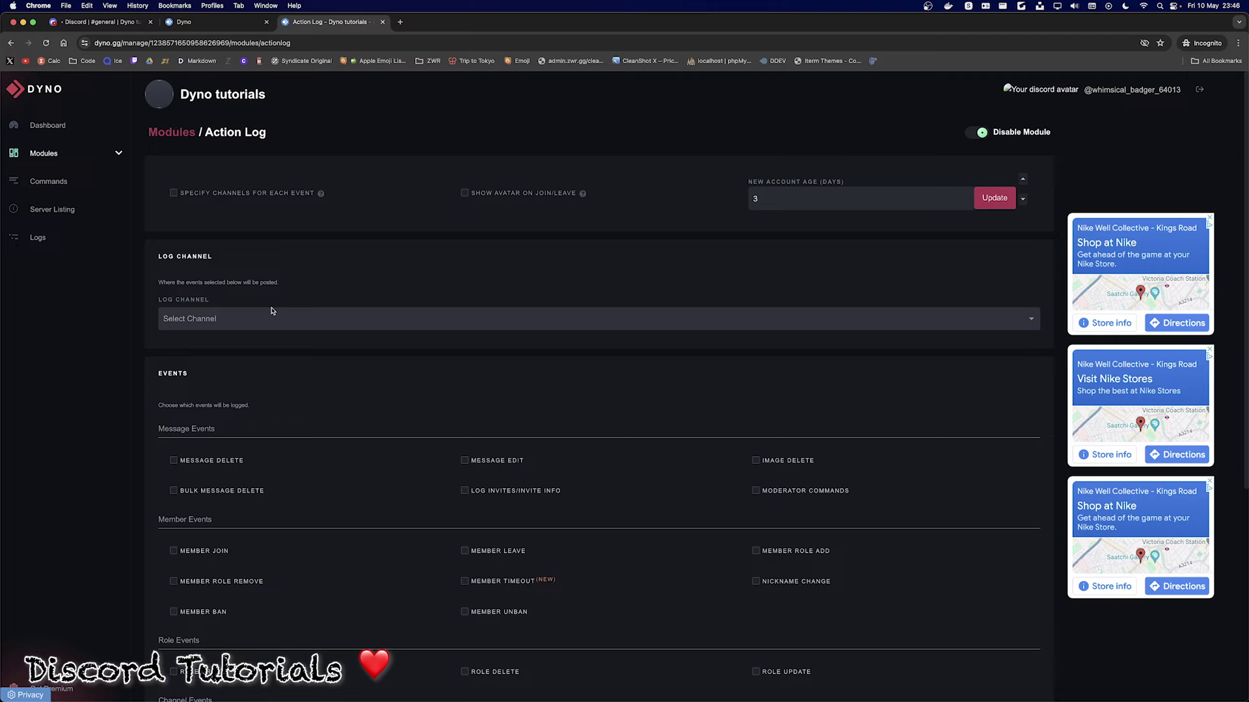
pyautogui.scroll(-4, 273, 356)
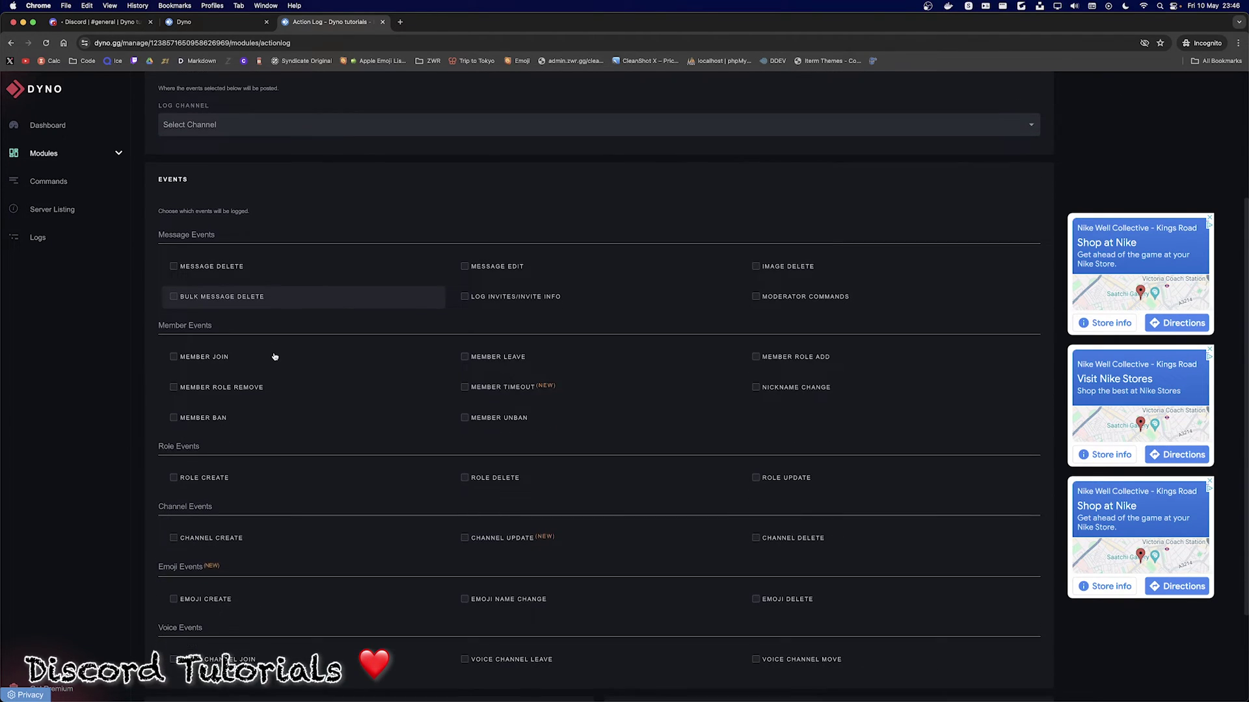
pyautogui.scroll(3, 267, 371)
pyautogui.scroll(-1, 263, 377)
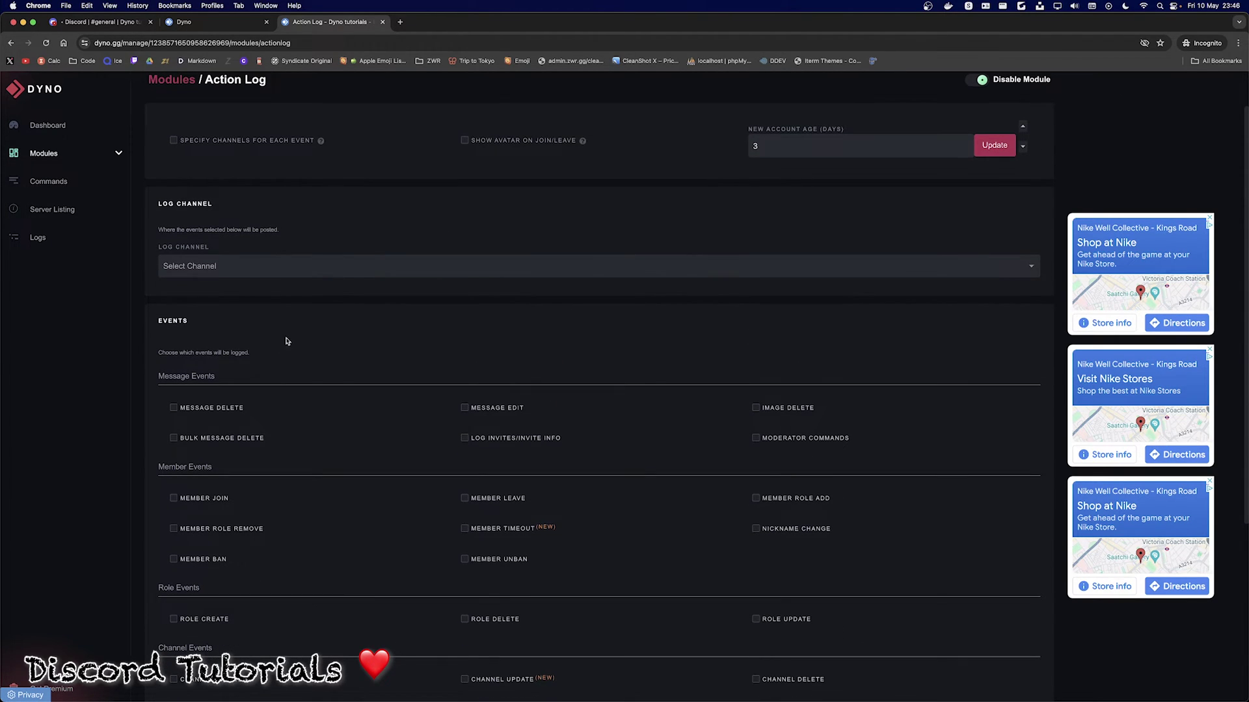
pyautogui.scroll(-3, 204, 353)
pyautogui.click(173, 327)
pyautogui.click(172, 357)
pyautogui.click(173, 418)
pyautogui.click(173, 448)
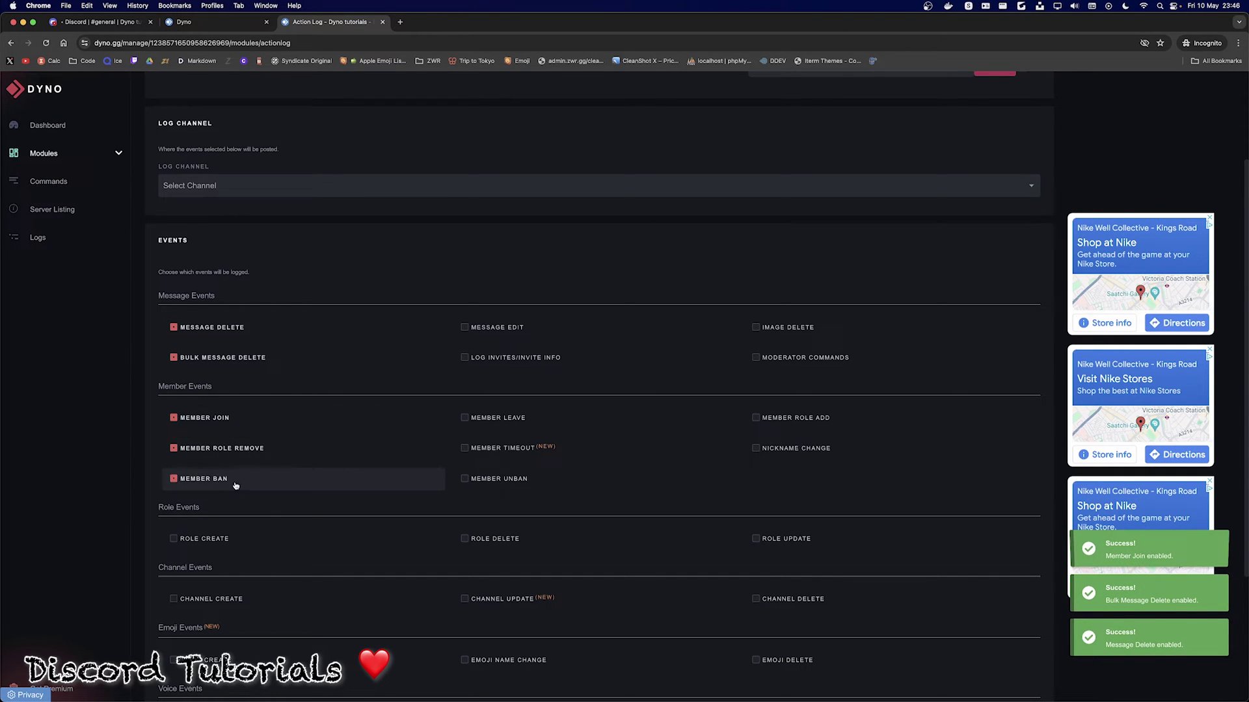
pyautogui.click(173, 479)
pyautogui.click(469, 480)
pyautogui.click(465, 448)
pyautogui.click(466, 449)
pyautogui.click(466, 479)
pyautogui.click(173, 448)
pyautogui.click(173, 417)
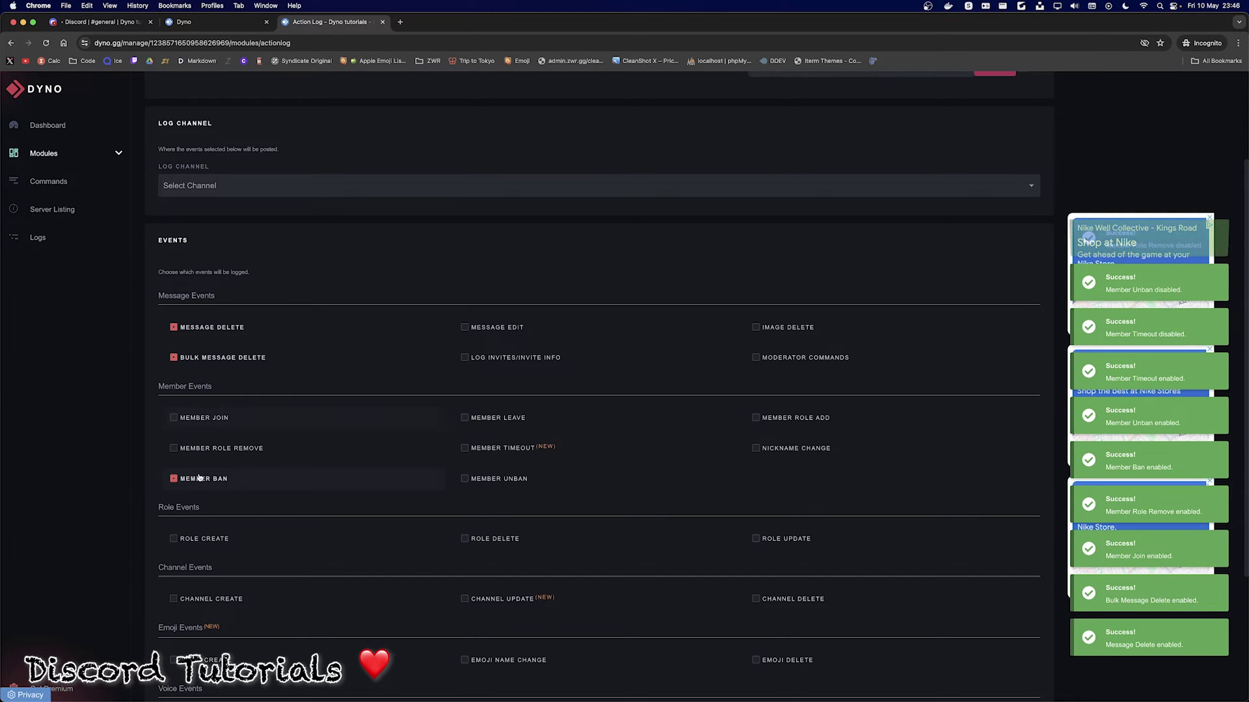
pyautogui.click(198, 480)
pyautogui.click(472, 327)
pyautogui.click(477, 358)
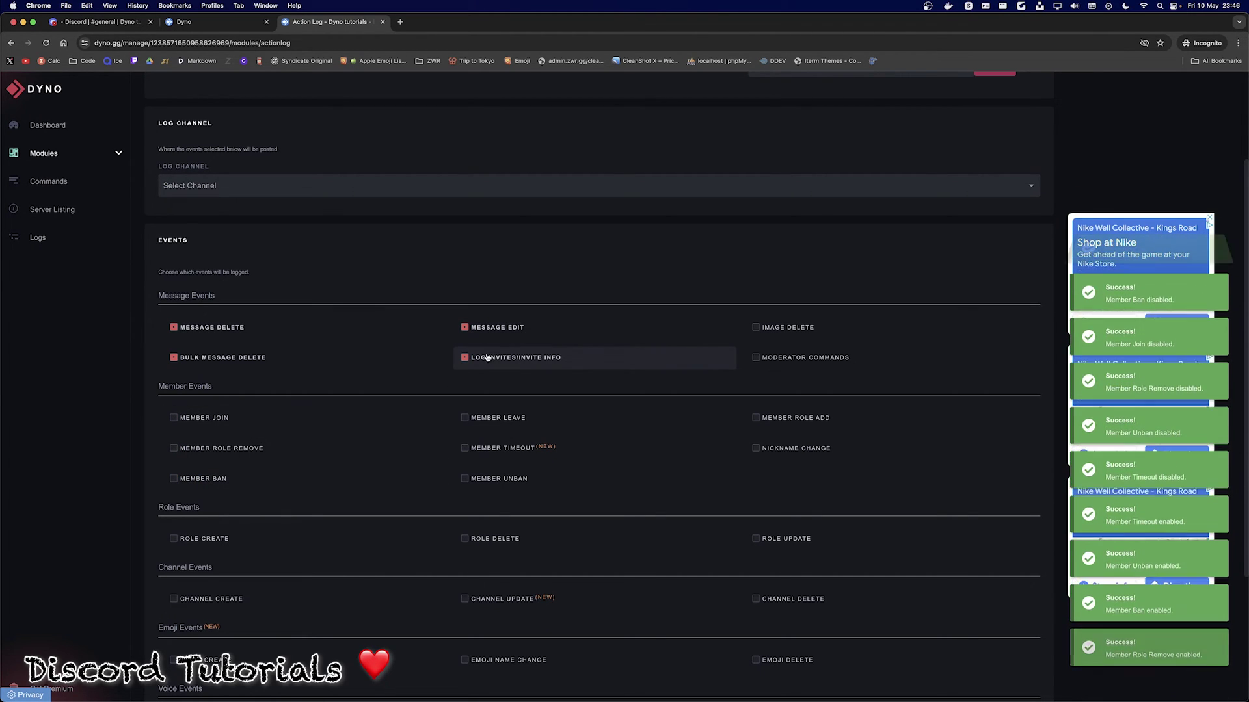
pyautogui.click(794, 330)
pyautogui.click(794, 357)
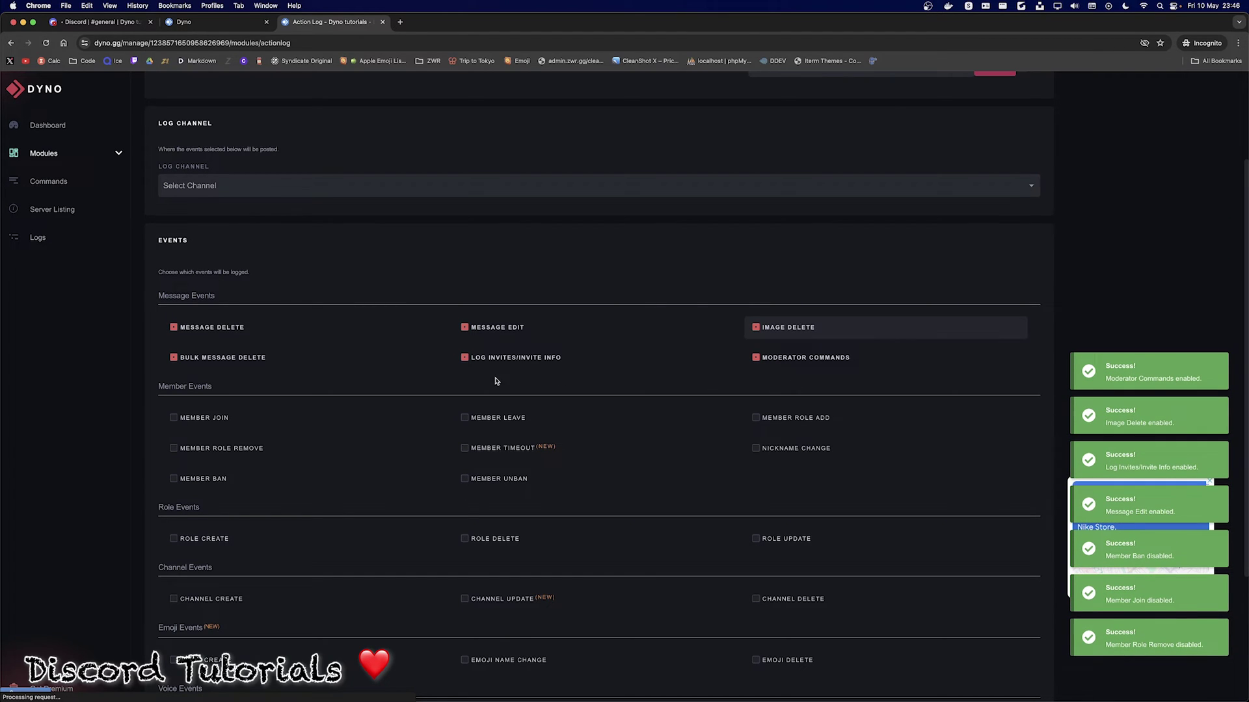
pyautogui.click(756, 357)
pyautogui.doubleClick(756, 327)
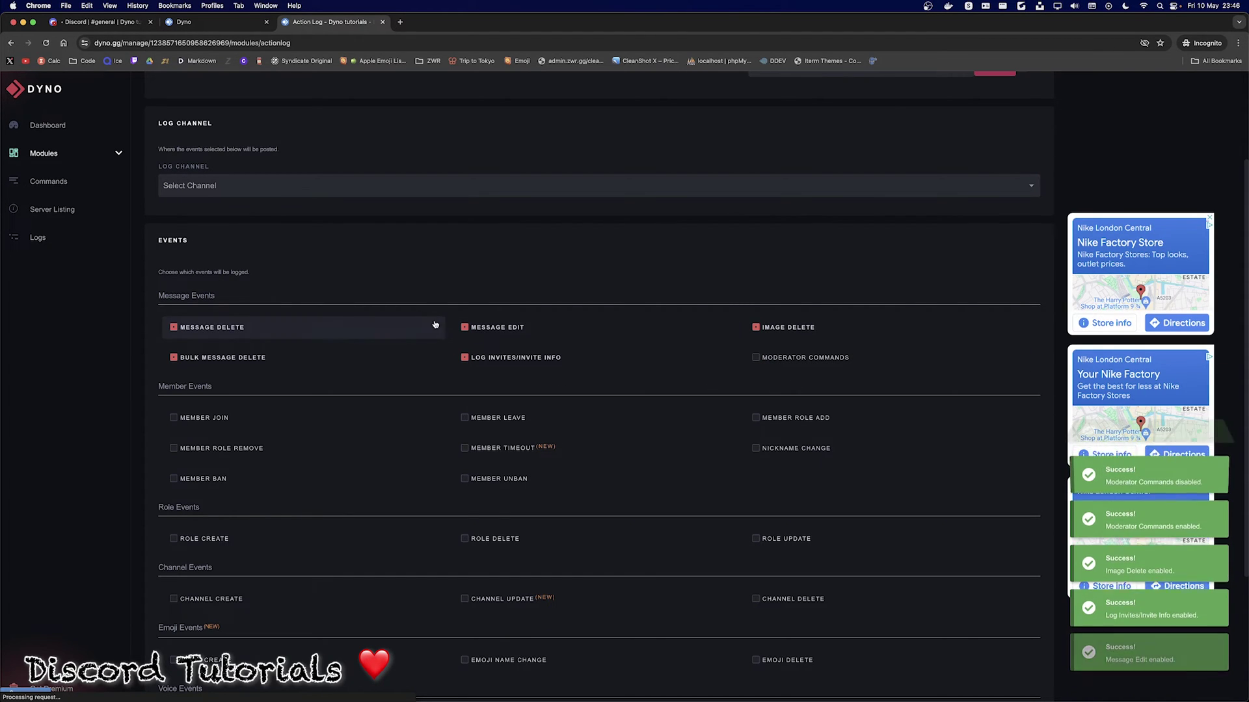
pyautogui.click(465, 327)
pyautogui.click(494, 356)
pyautogui.click(757, 328)
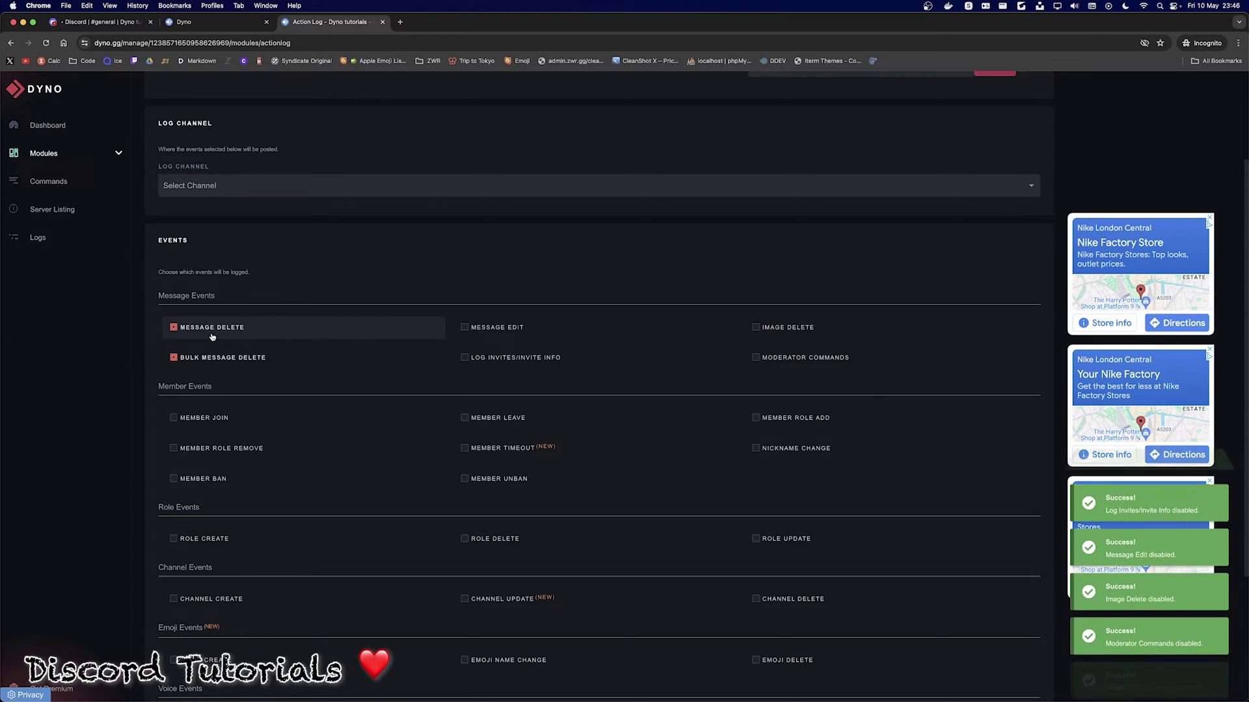
pyautogui.click(174, 328)
pyautogui.click(265, 352)
pyautogui.scroll(-3, 267, 350)
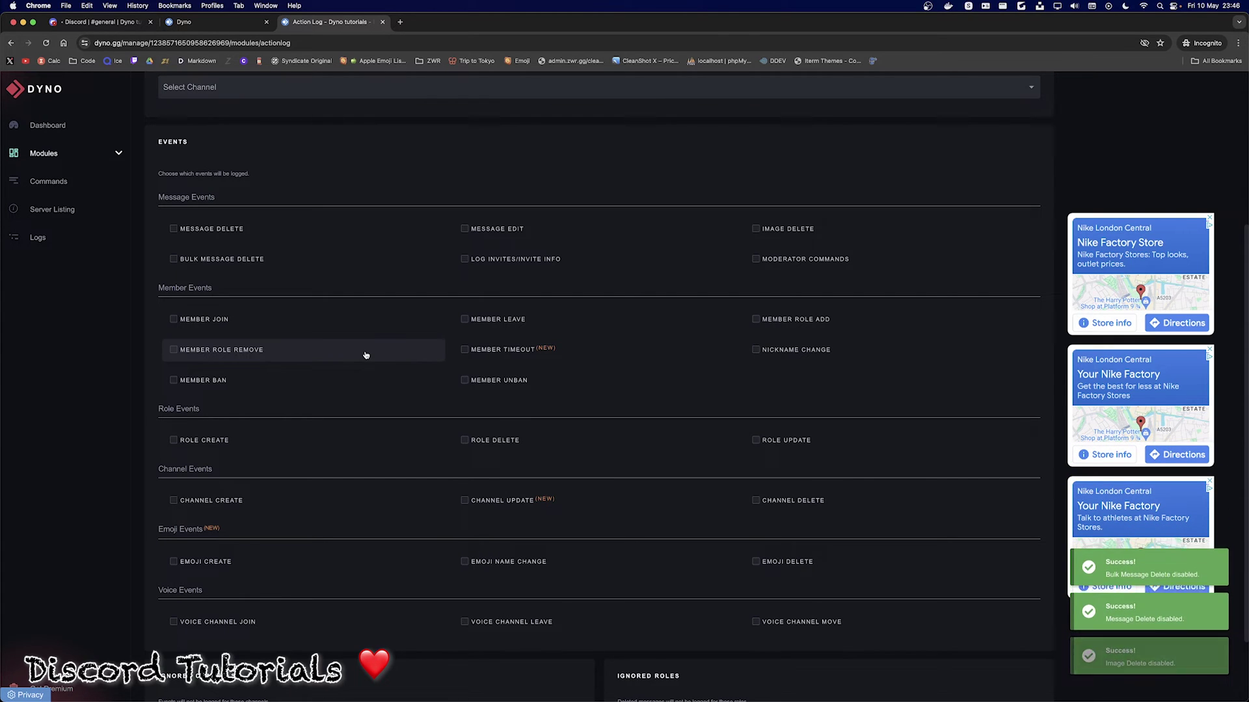
pyautogui.scroll(3, 361, 351)
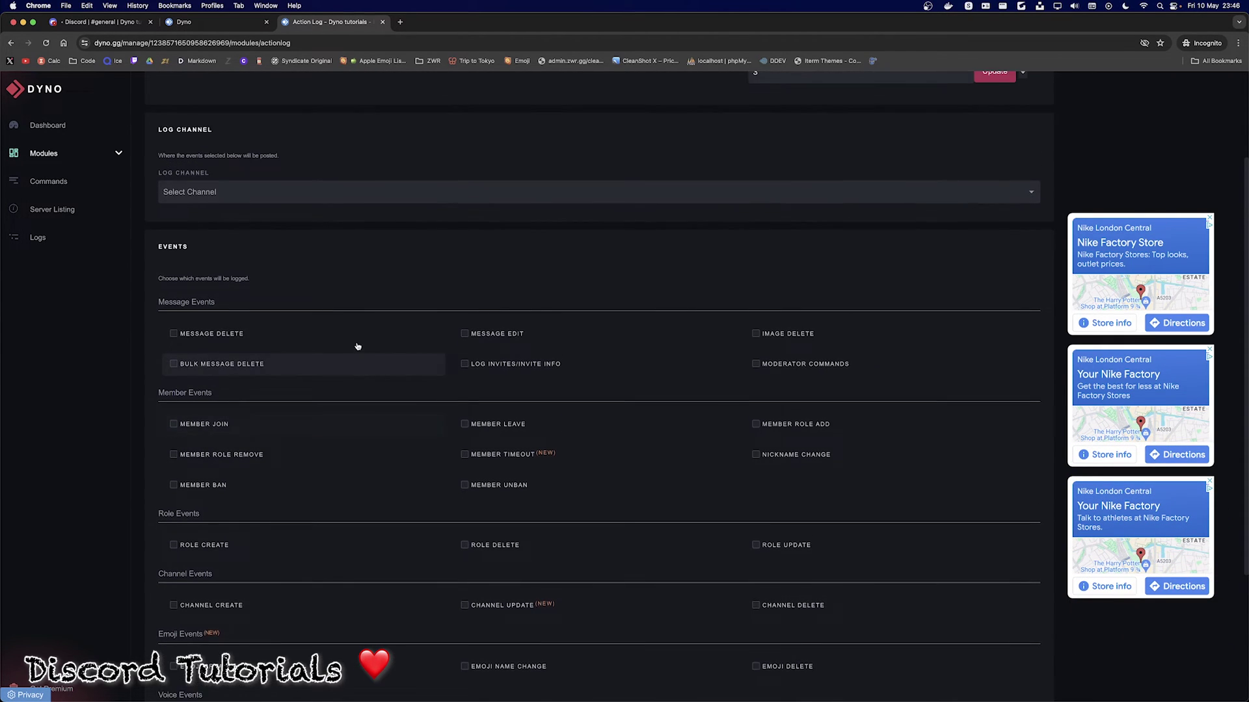
pyautogui.scroll(-2, 357, 348)
pyautogui.scroll(-3, 359, 354)
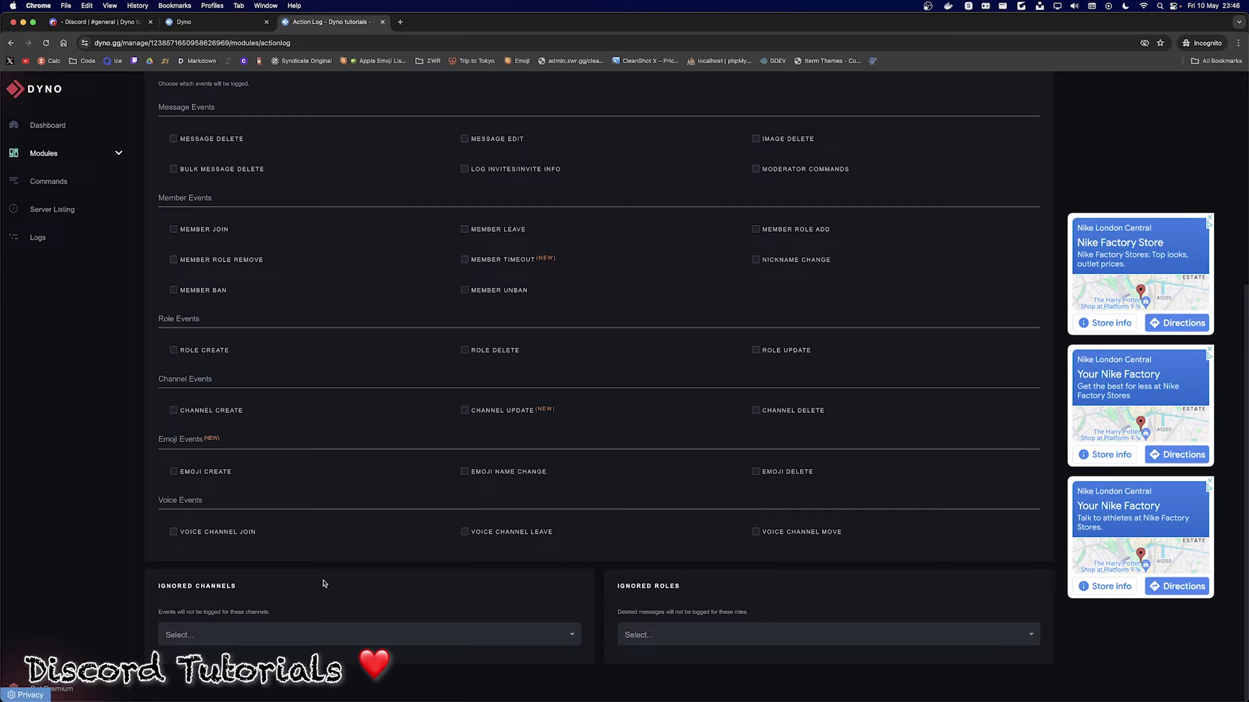
# - Highlight the Ignored Channels and Ignored Roles settings and browse channels without choosing any
pyautogui.moveTo(247, 589); pyautogui.dragTo(156, 586)
pyautogui.moveTo(703, 591); pyautogui.dragTo(566, 588)
pyautogui.moveTo(292, 590); pyautogui.dragTo(160, 587)
pyautogui.click(224, 634)
pyautogui.scroll(-3, 342, 630)
pyautogui.click(335, 562)
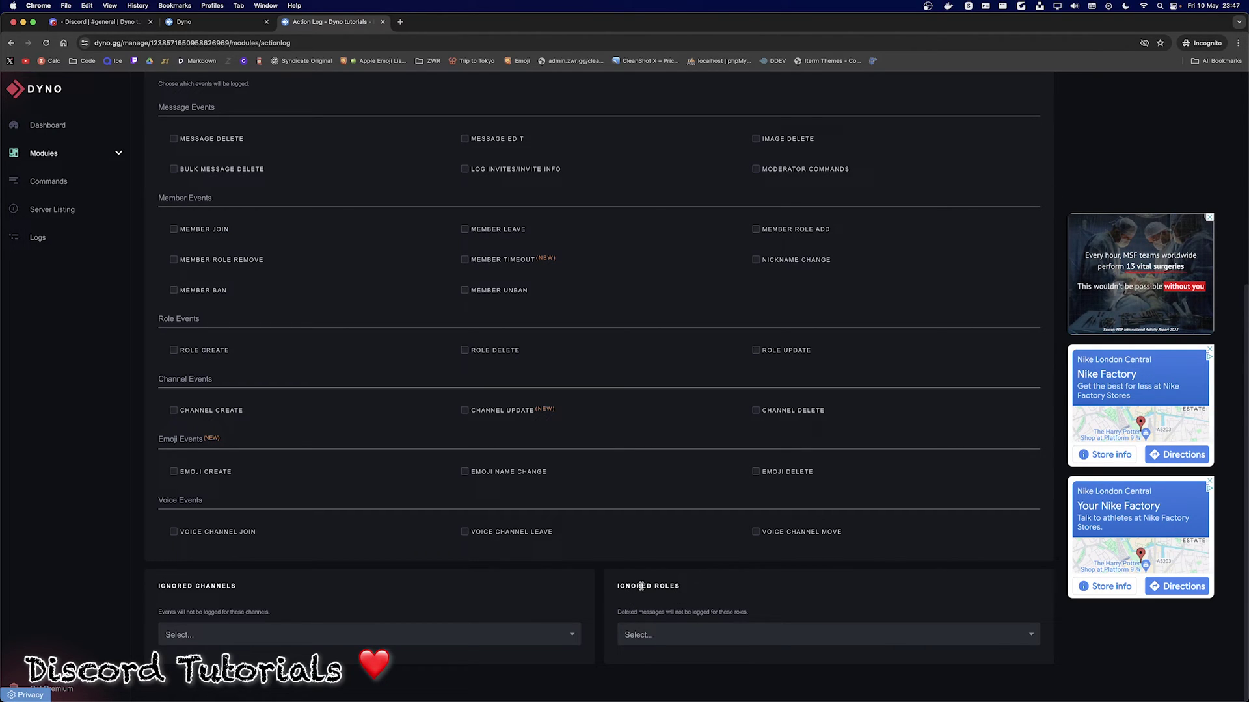
# - Add Admin as an ignored role and untick Specify Channels For Each Event
pyautogui.click(639, 635)
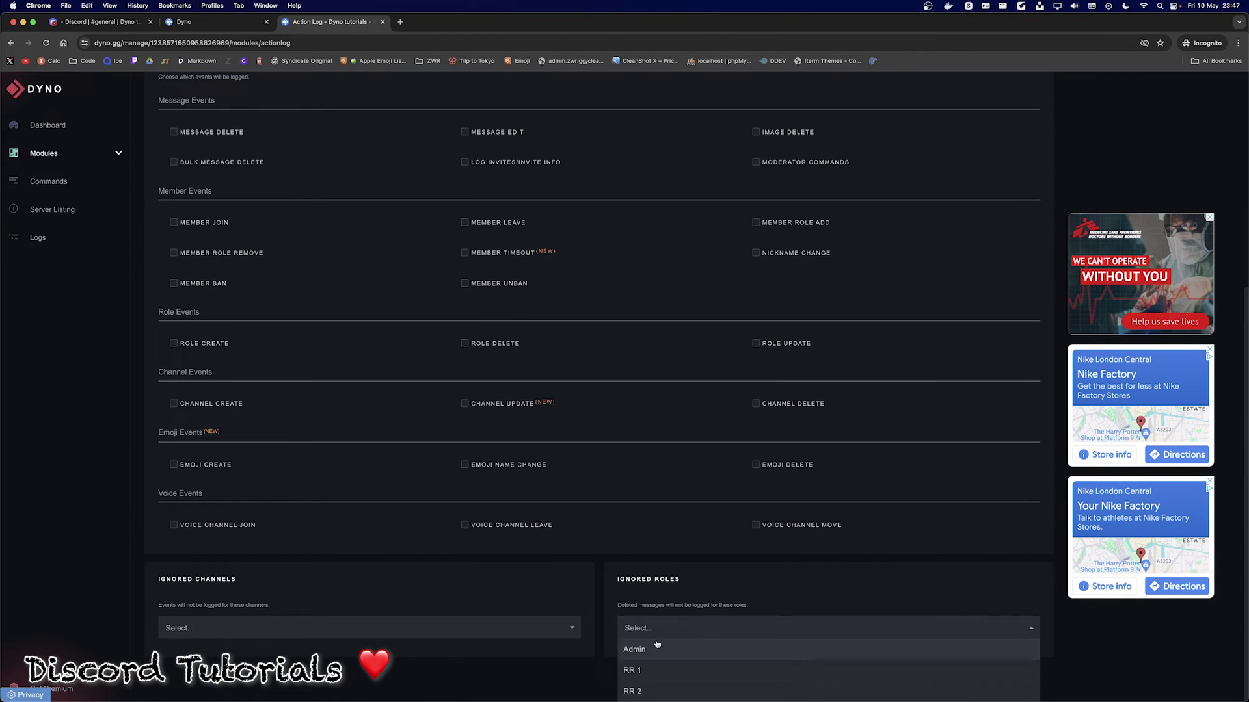
pyautogui.click(640, 668)
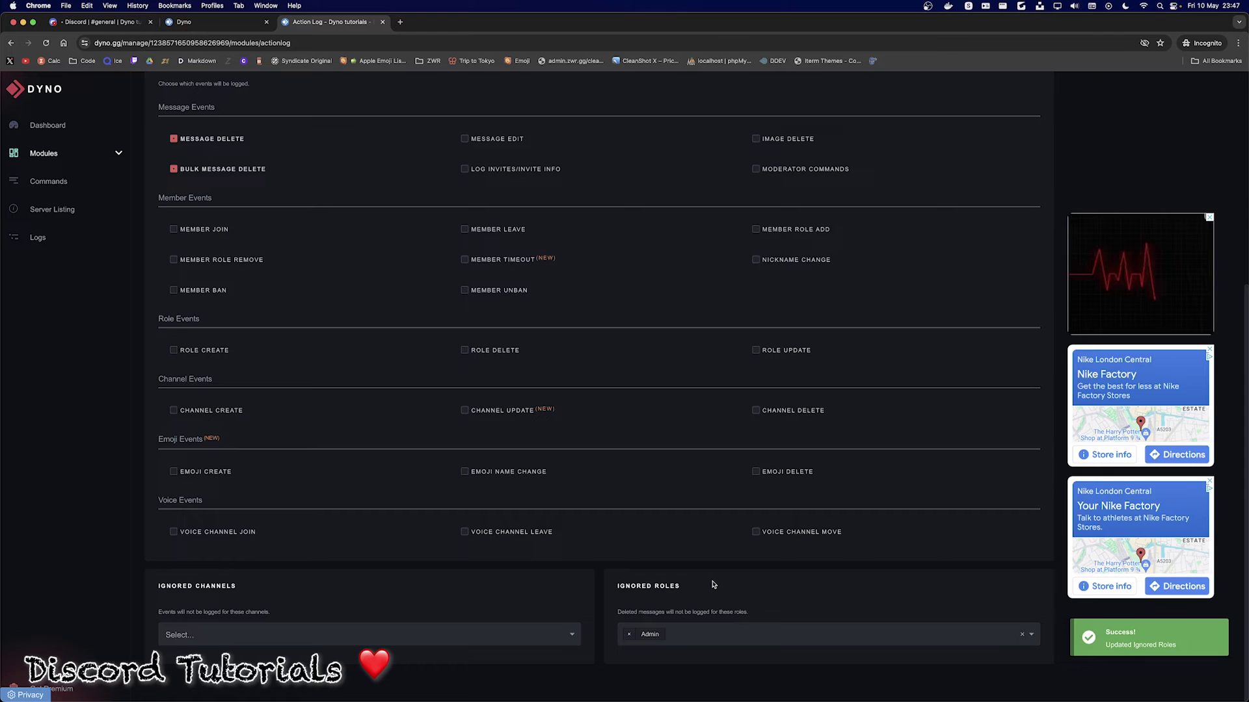
pyautogui.scroll(5, 216, 197)
pyautogui.click(215, 195)
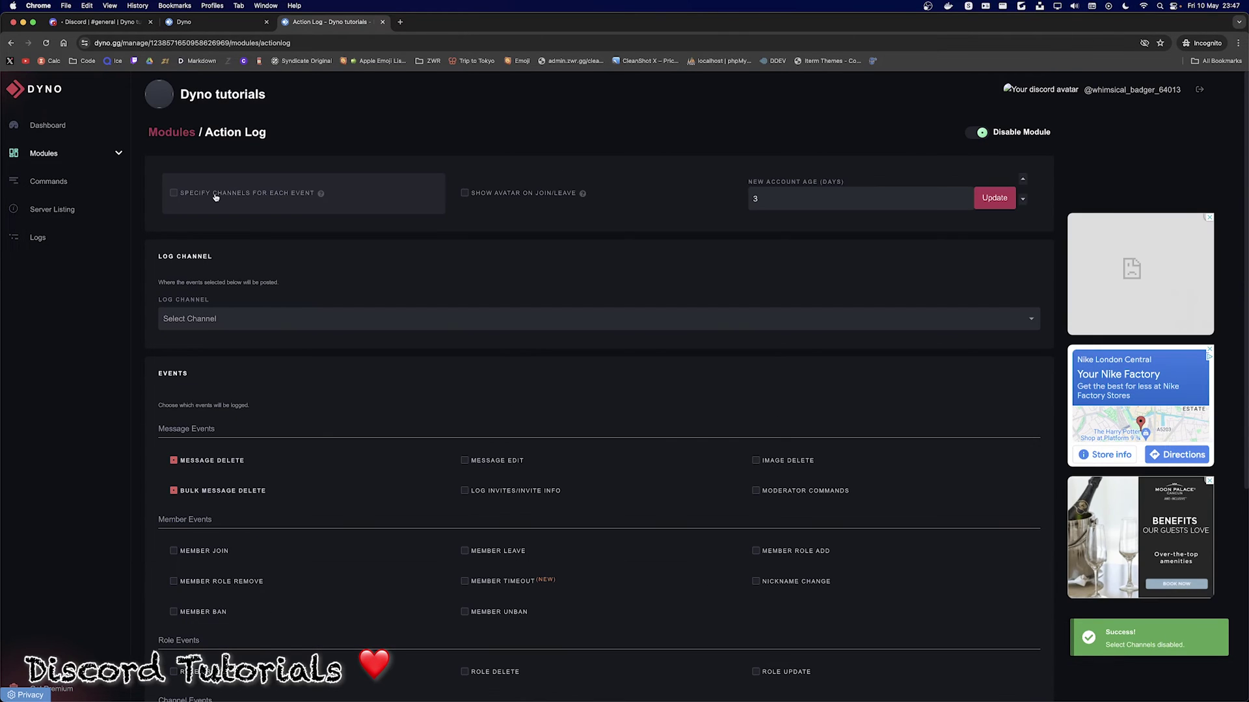
pyautogui.click(254, 194)
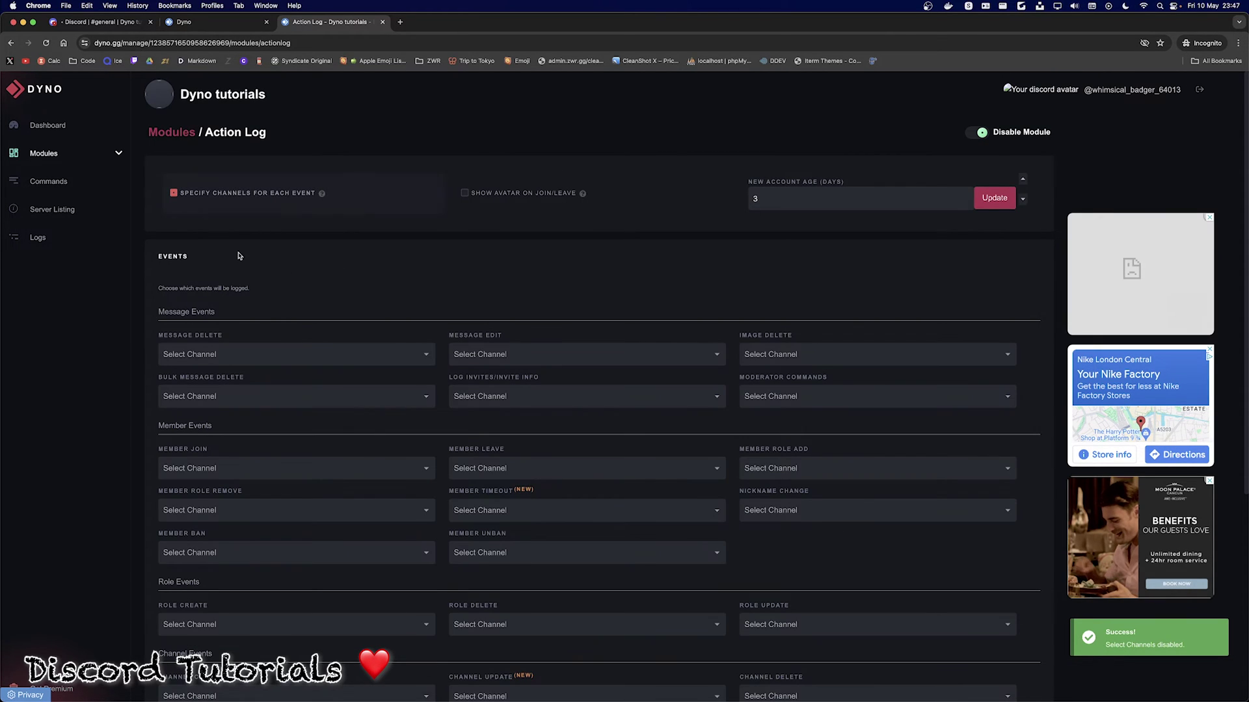
pyautogui.scroll(-3, 251, 274)
pyautogui.click(240, 247)
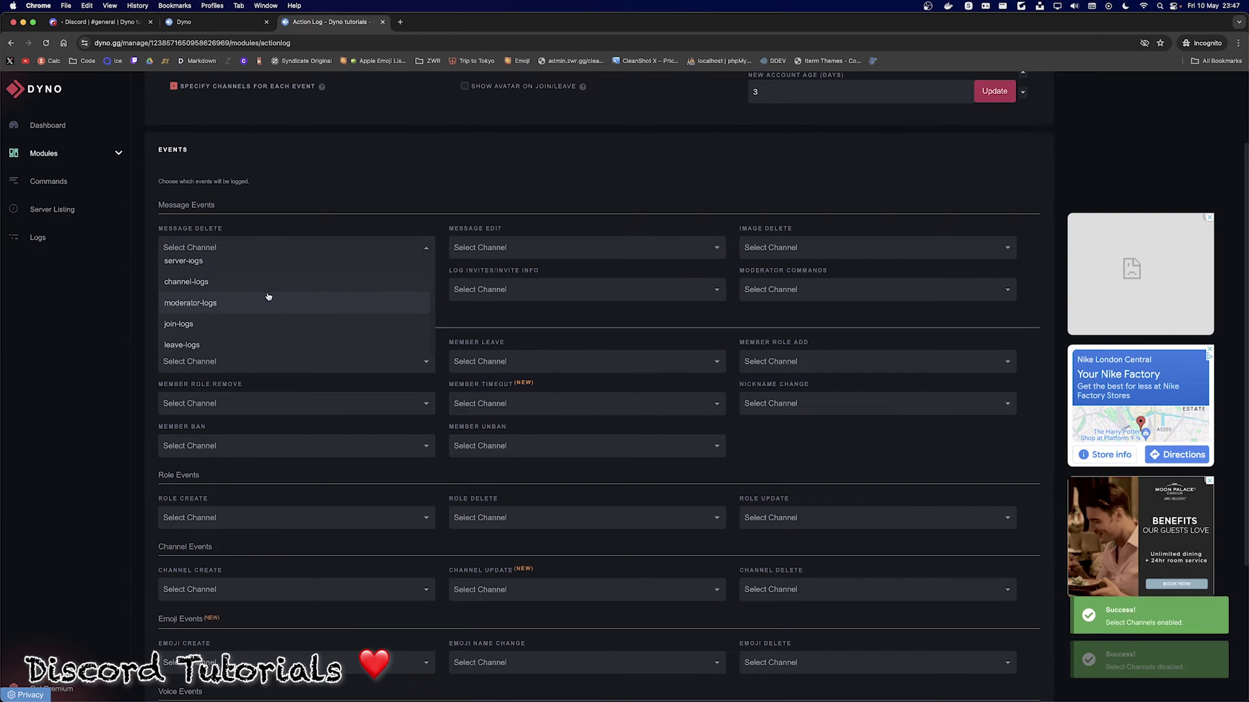
pyautogui.click(247, 245)
pyautogui.scroll(-2, 259, 300)
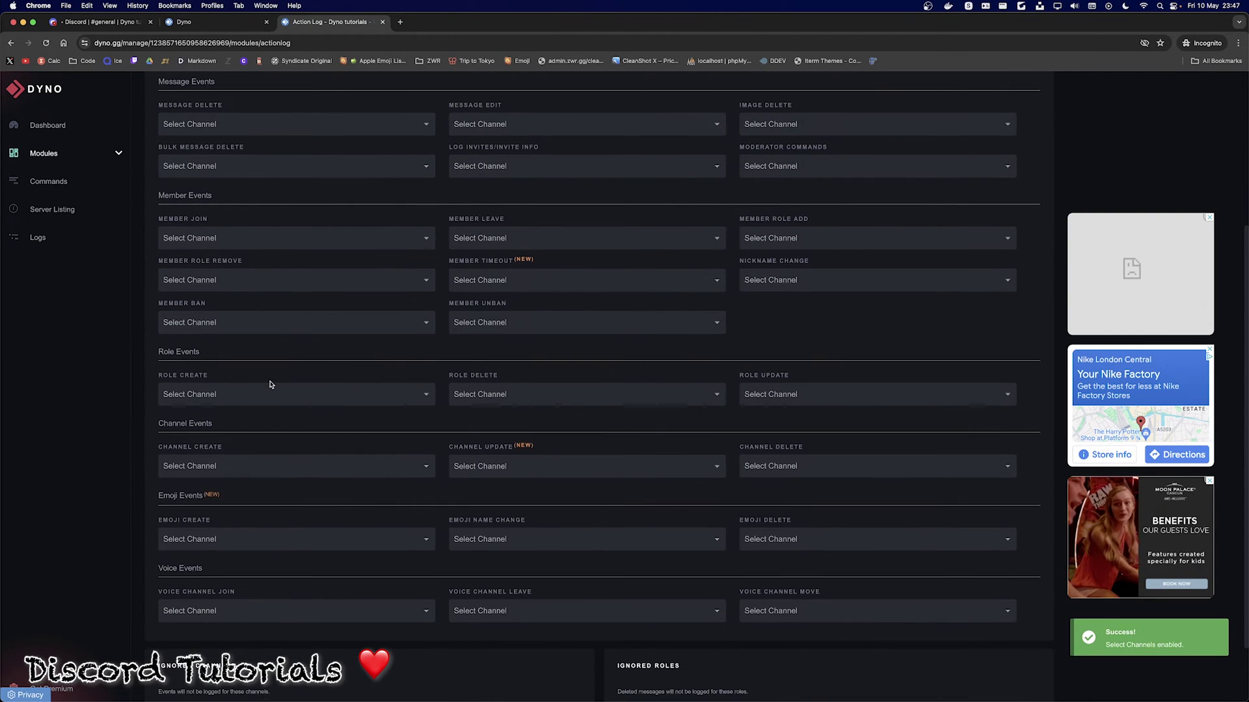
pyautogui.scroll(3, 267, 274)
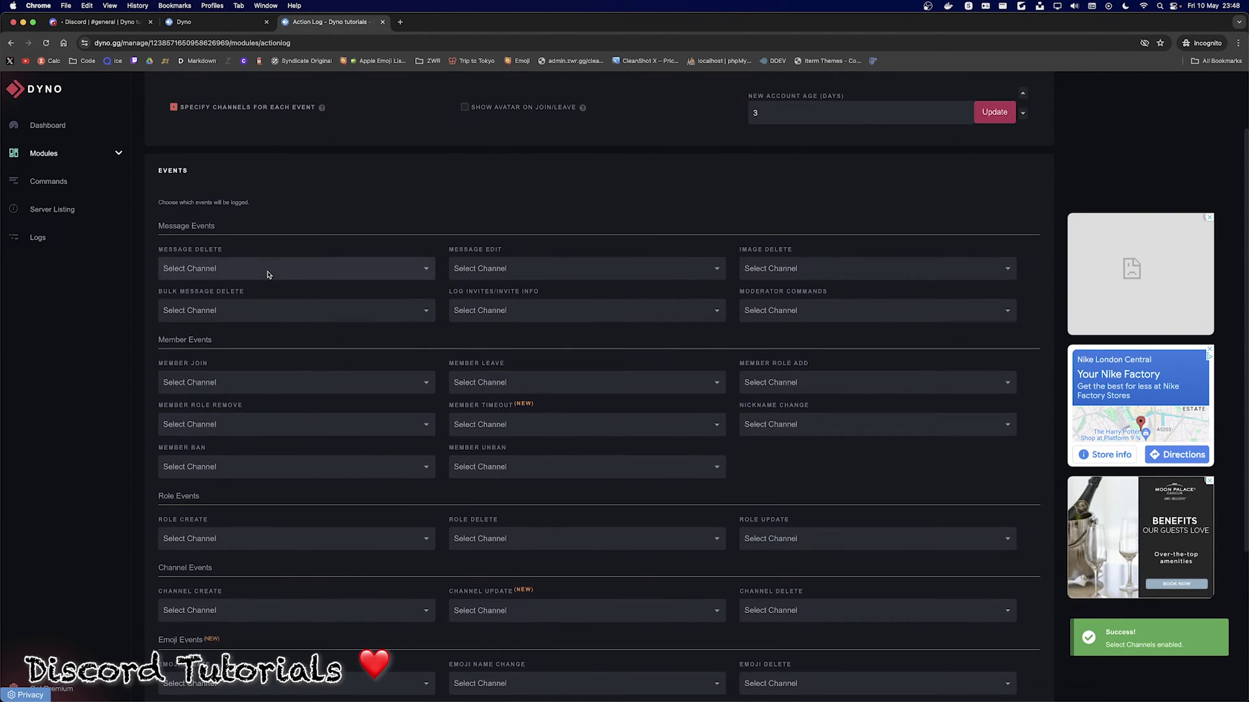
# - Try sending Member Join events to general, then clear that channel assignment again
pyautogui.click(282, 382)
pyautogui.scroll(-2, 236, 406)
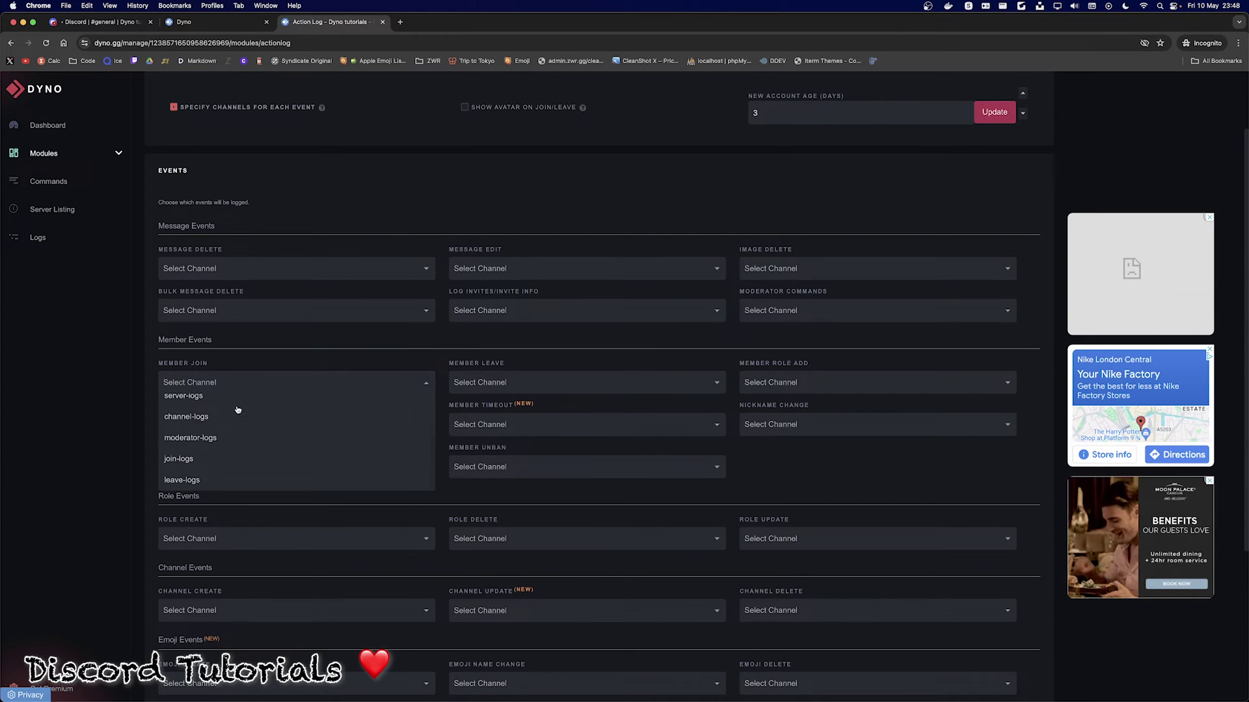
pyautogui.click(252, 364)
pyautogui.click(242, 383)
pyautogui.click(231, 407)
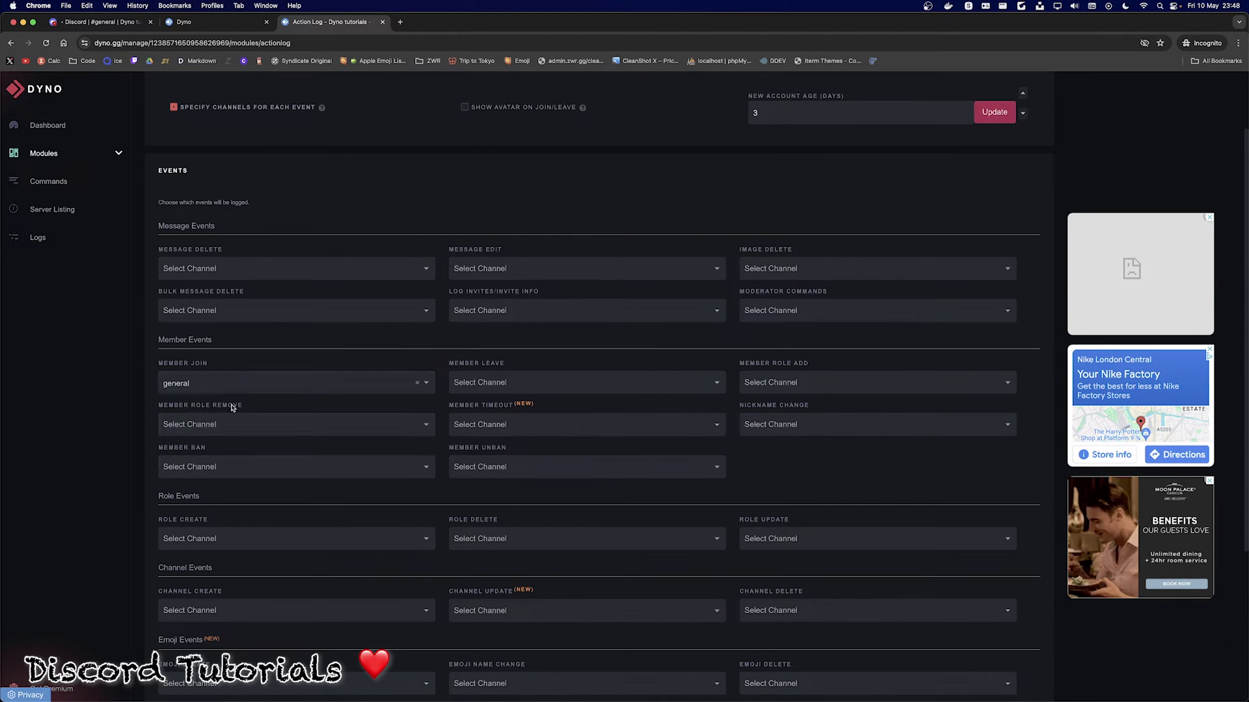
pyautogui.click(417, 385)
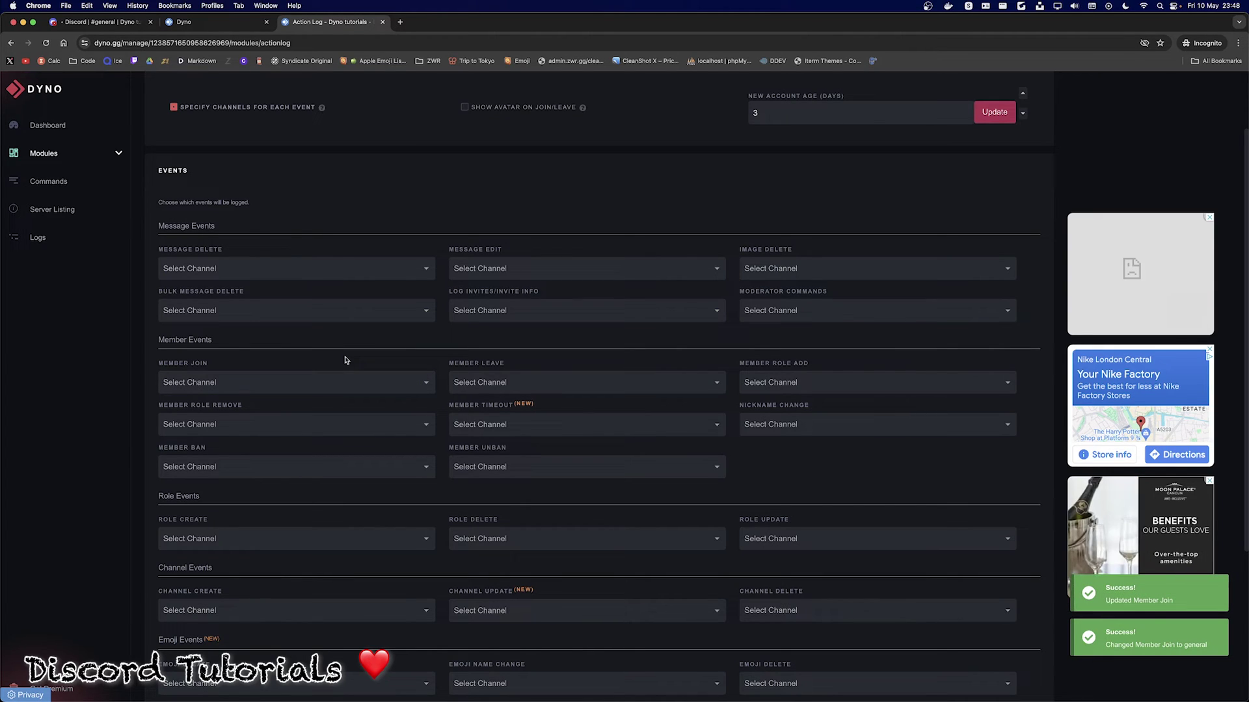
# - Highlight the MESSAGE DELETE event name in the per-event list, leaving its channel unset
pyautogui.click(236, 269)
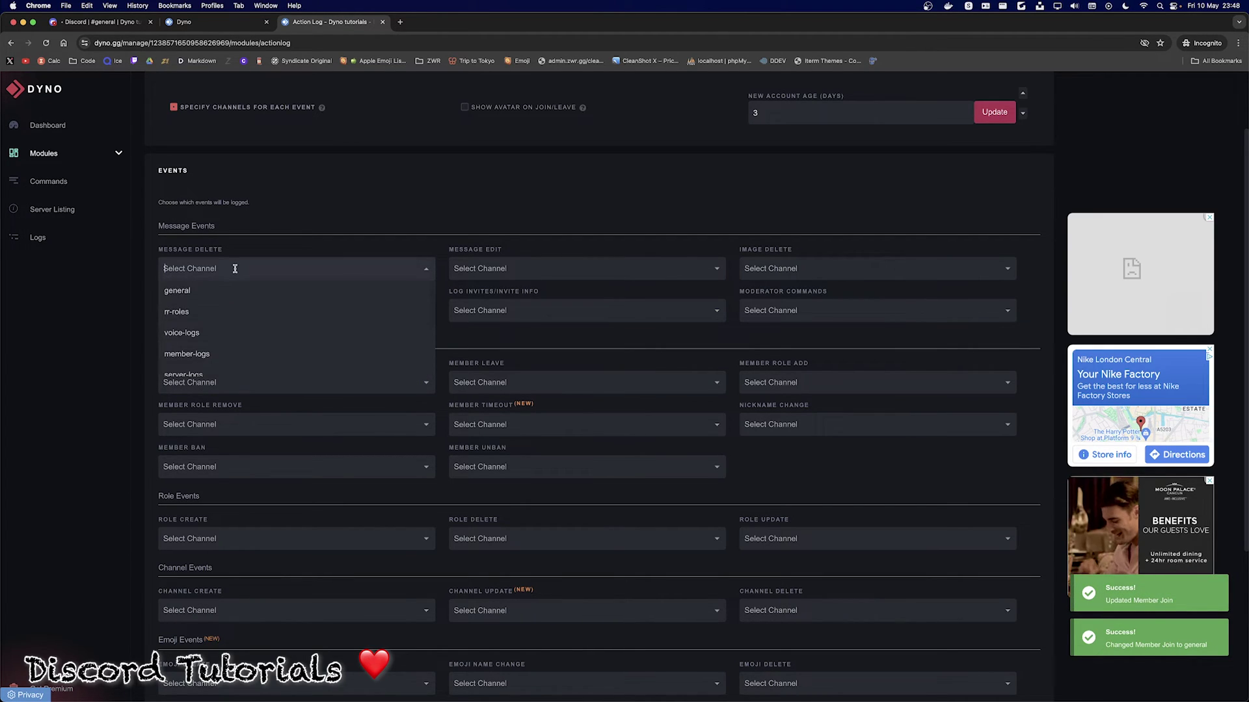
pyautogui.click(238, 259)
pyautogui.moveTo(241, 253); pyautogui.dragTo(151, 249)
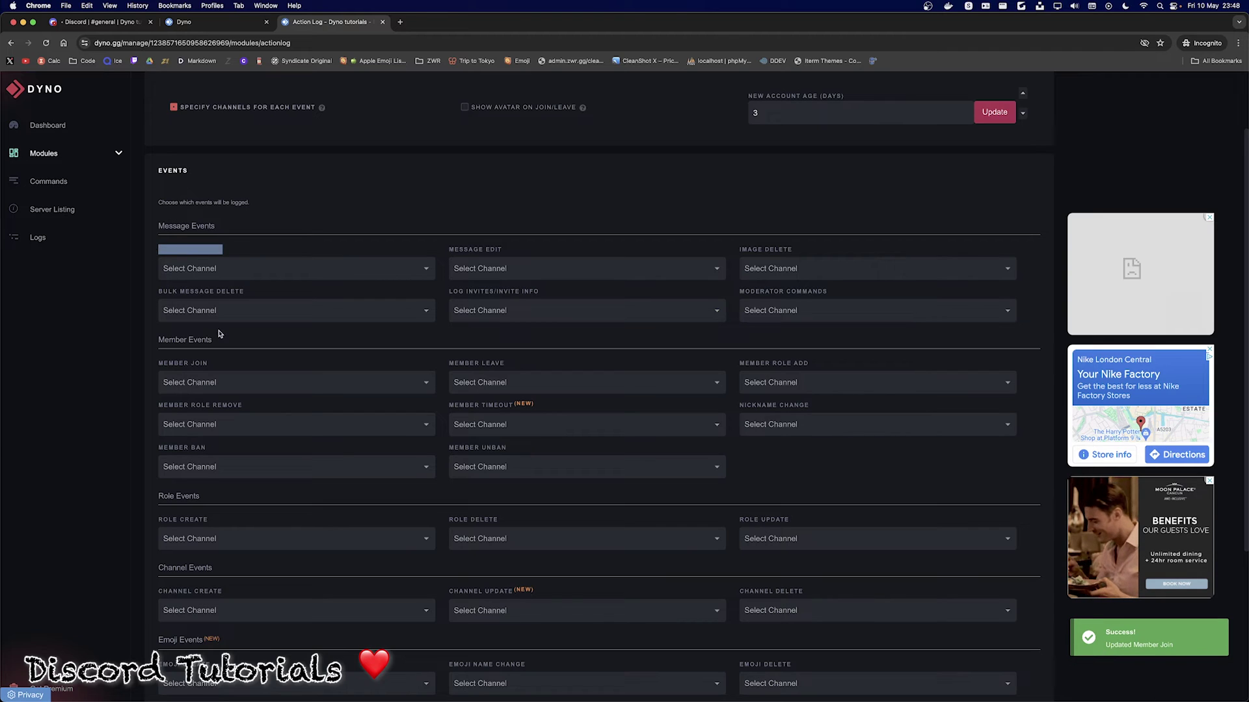
pyautogui.moveTo(159, 339); pyautogui.dragTo(154, 366)
pyautogui.scroll(-3, 254, 340)
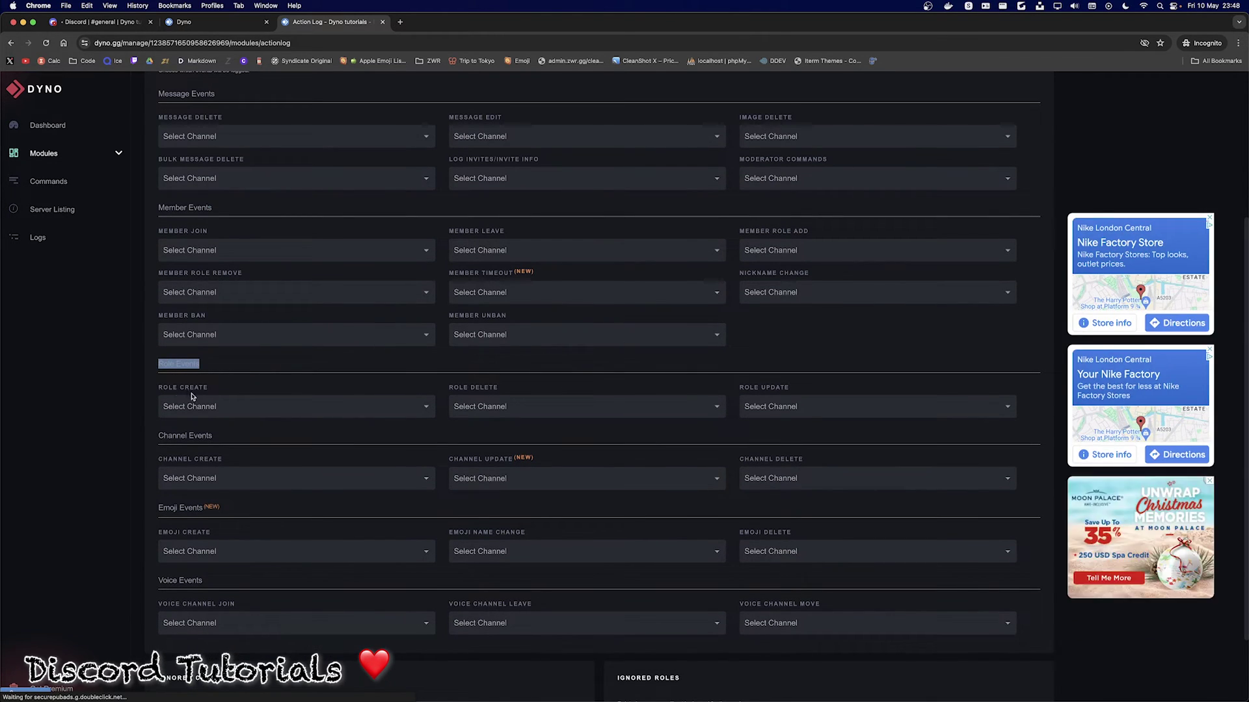
# - Highlight the Channel Events, Emoji Events and Voice Events section headings
pyautogui.moveTo(213, 436); pyautogui.dragTo(157, 434)
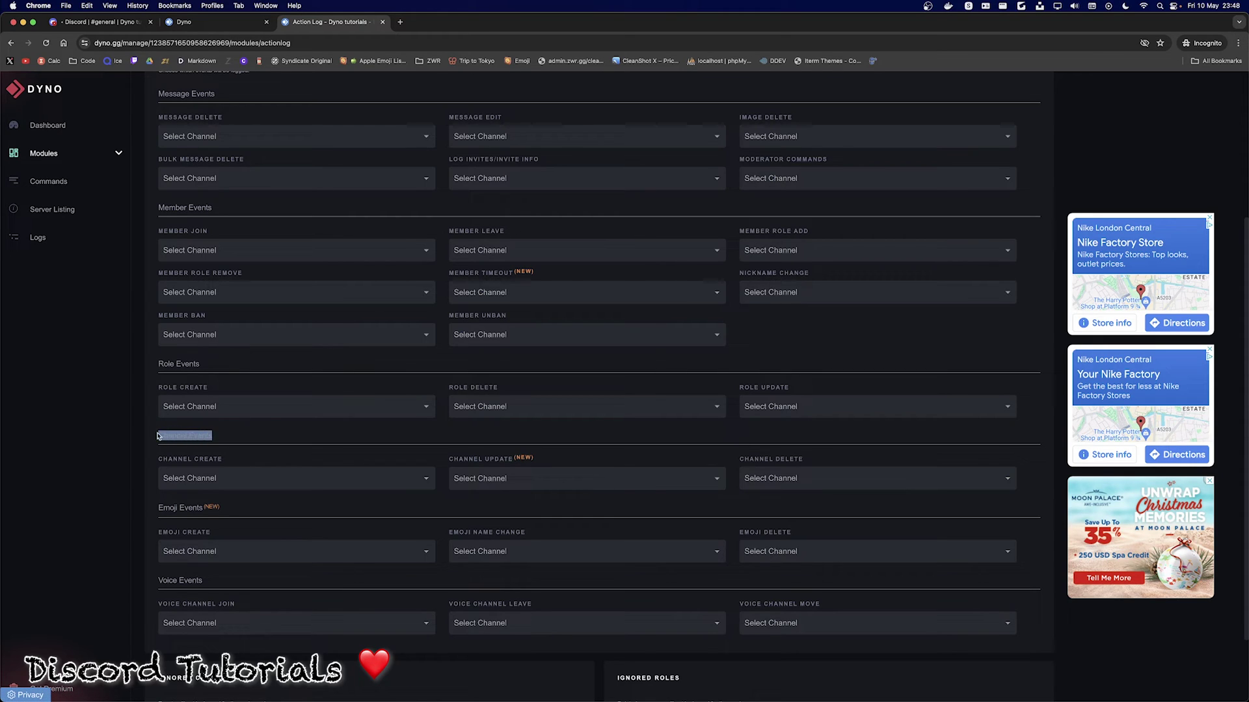
pyautogui.tripleClick(180, 505)
pyautogui.click(179, 588)
pyautogui.tripleClick(165, 580)
pyautogui.click(168, 580)
pyautogui.scroll(3, 359, 462)
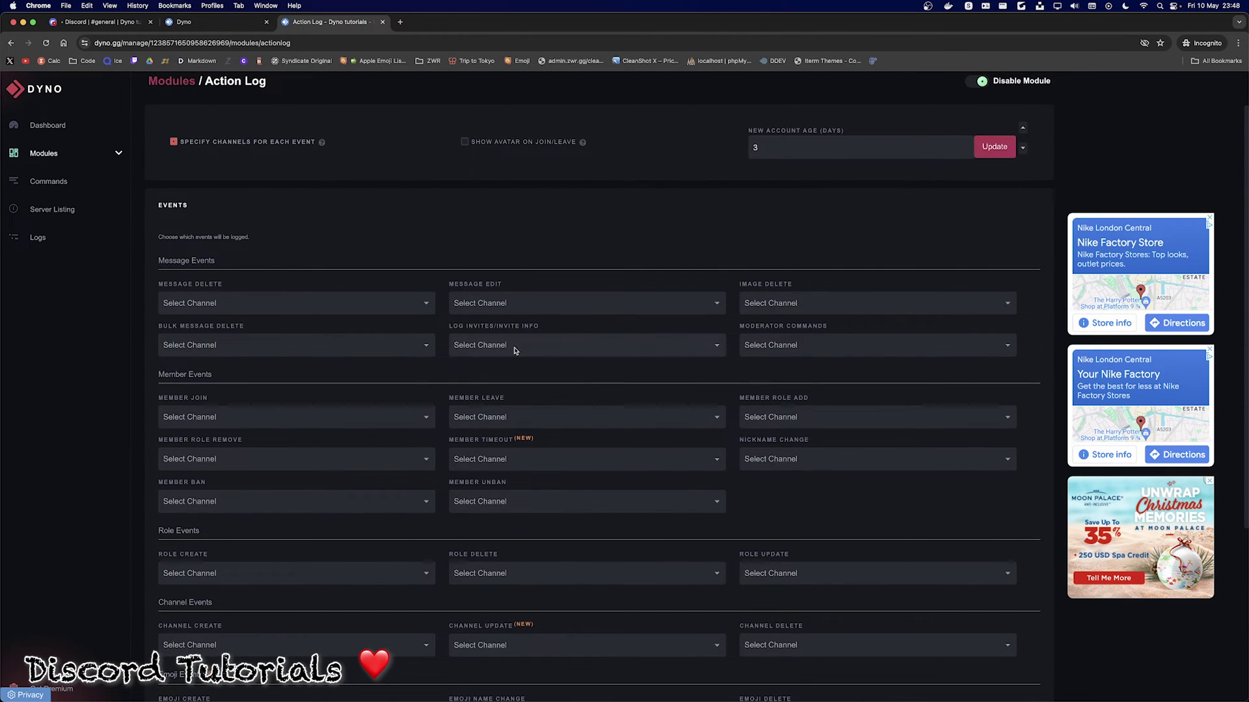
# - Leave Log Invites and Bulk Message Delete channels unset, checking the Discord server's channels for comparison
pyautogui.click(514, 350)
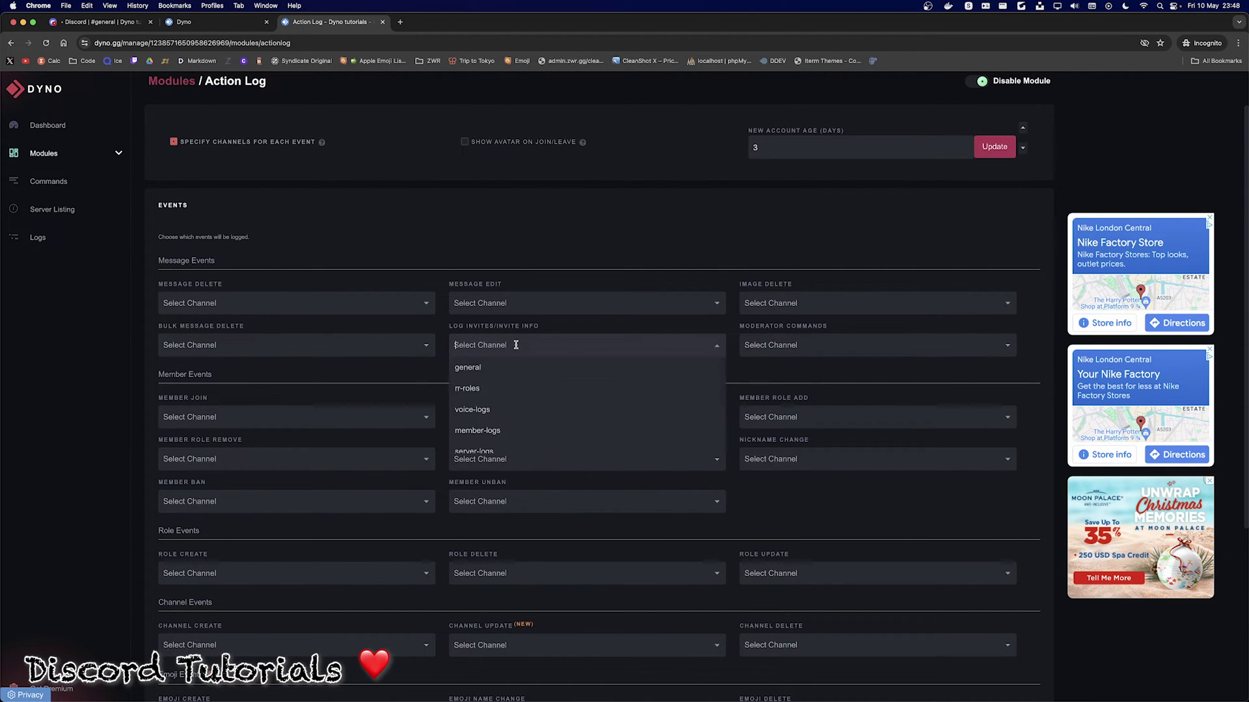
pyautogui.click(411, 351)
pyautogui.scroll(-5, 400, 344)
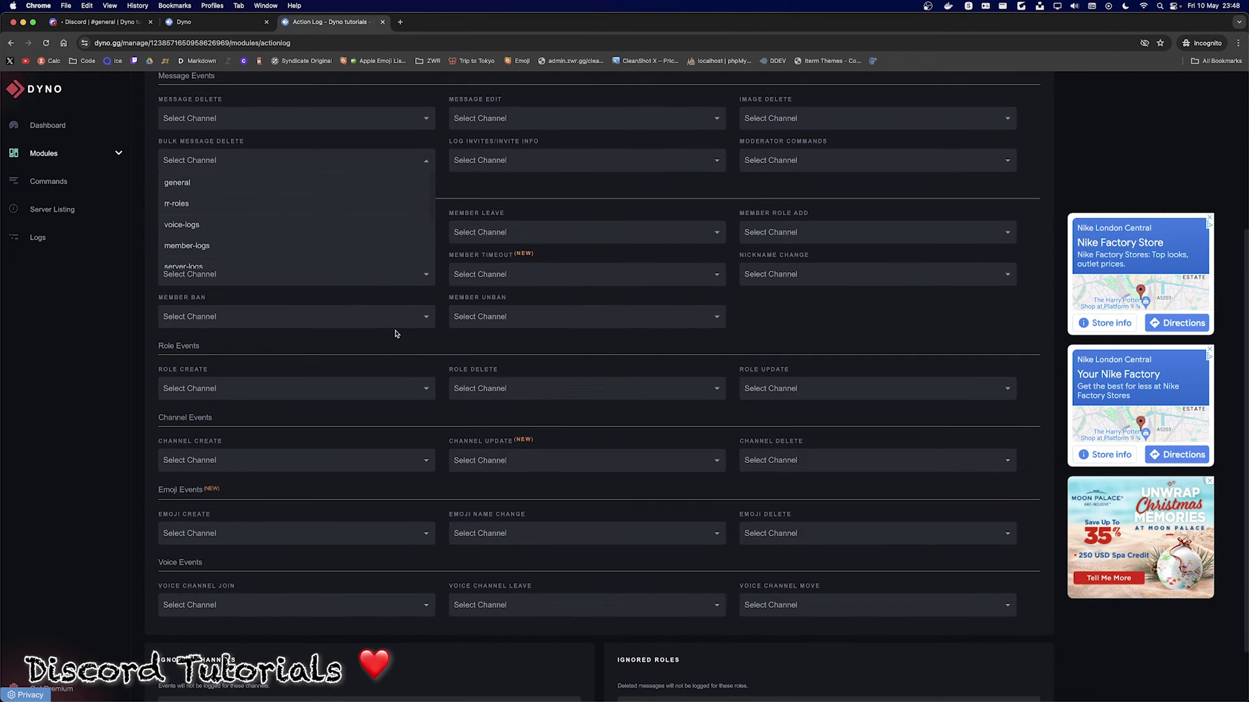
pyautogui.click(395, 333)
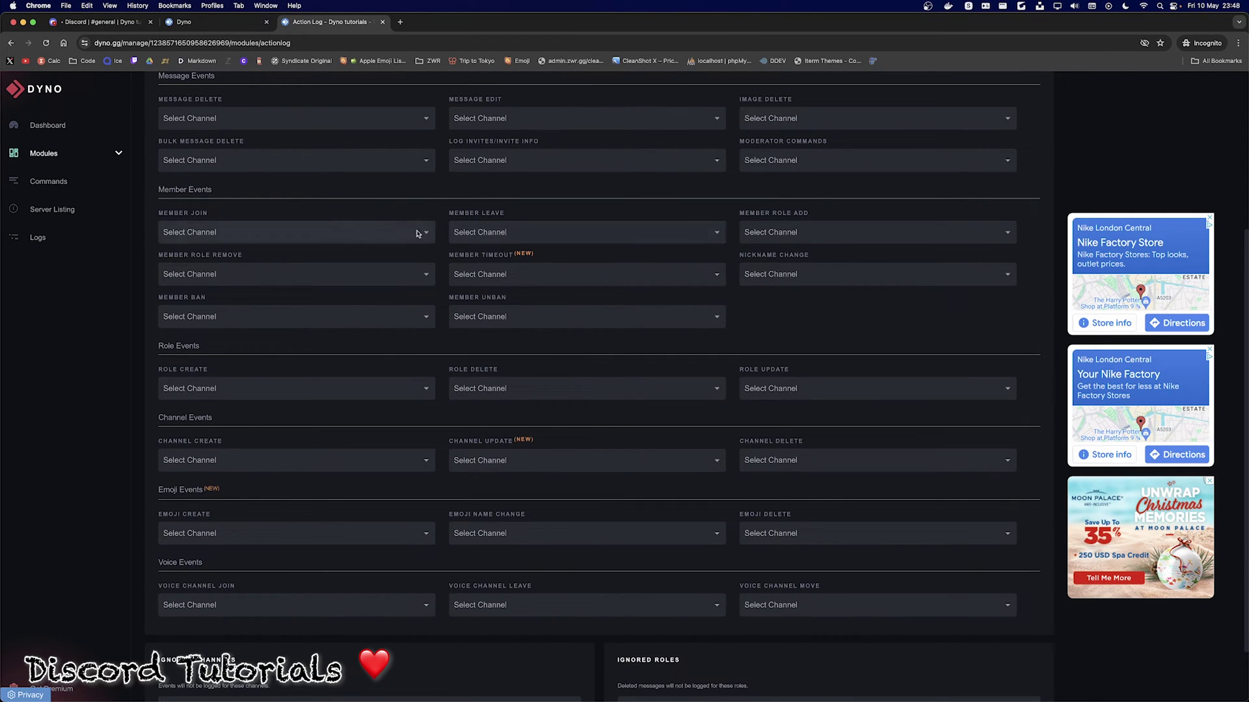
pyautogui.click(101, 22)
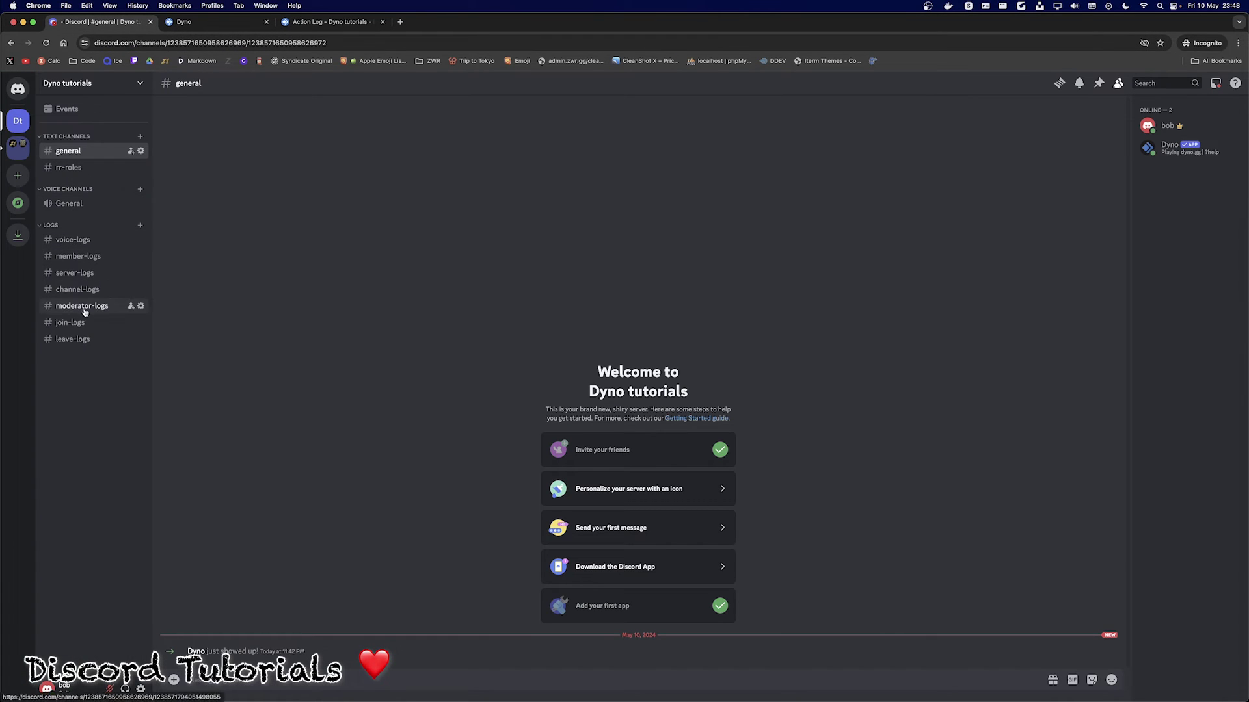
pyautogui.click(329, 22)
pyautogui.scroll(5, 373, 241)
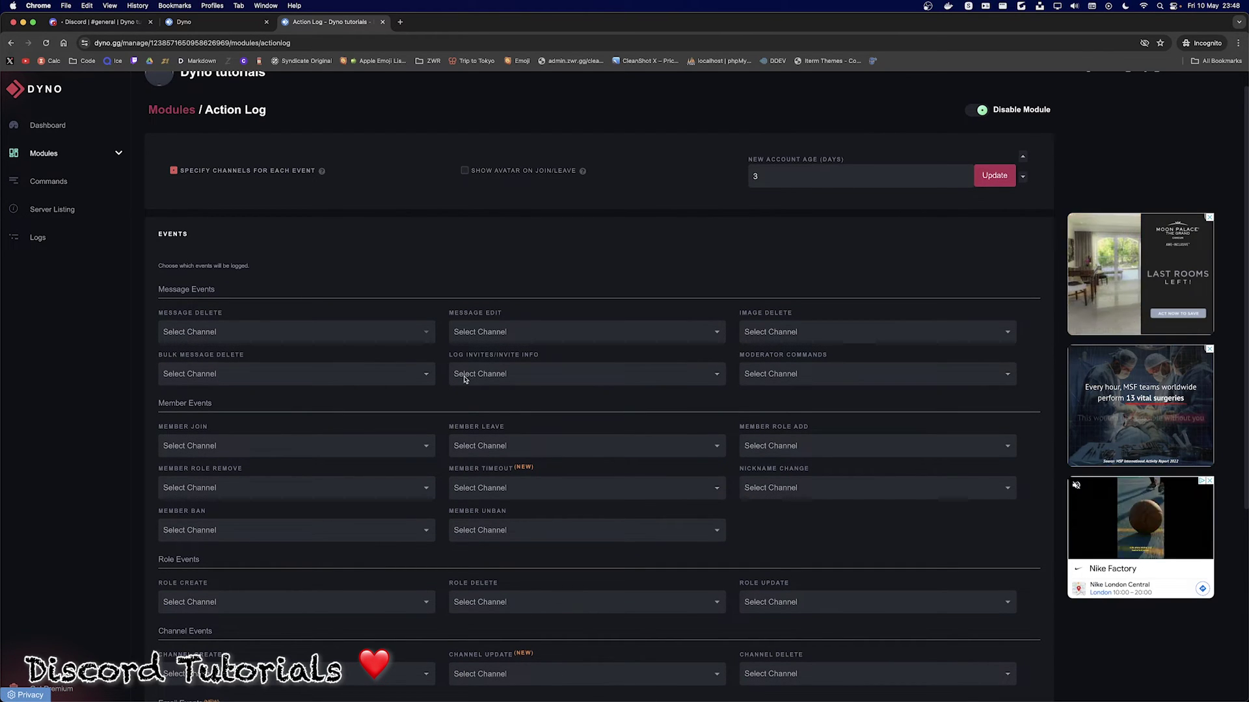
pyautogui.scroll(-4, 467, 381)
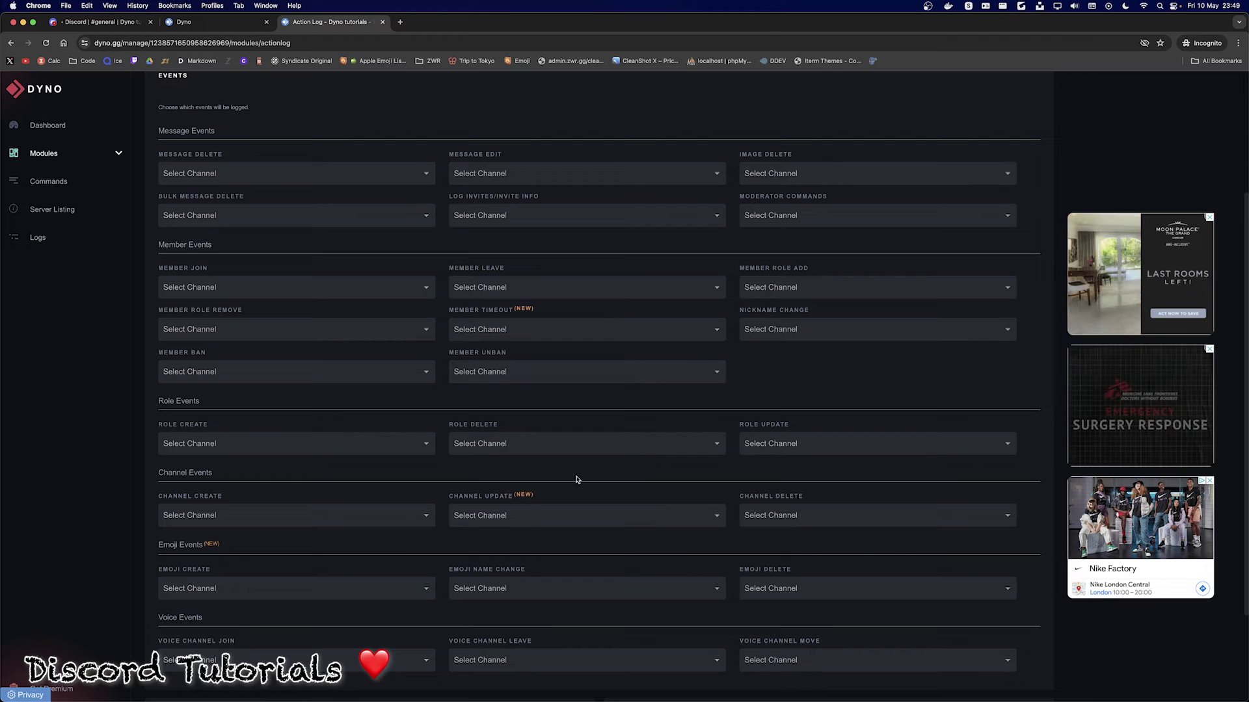
pyautogui.scroll(-3, 499, 388)
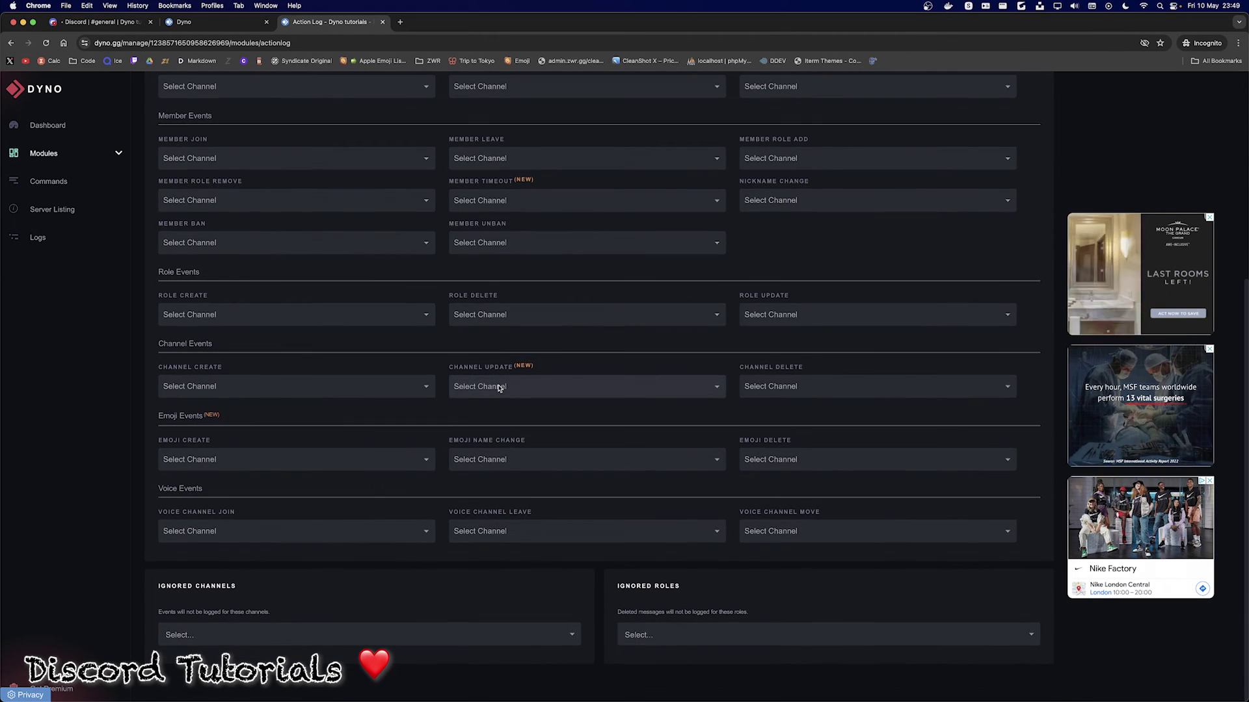
pyautogui.click(434, 646)
pyautogui.click(424, 571)
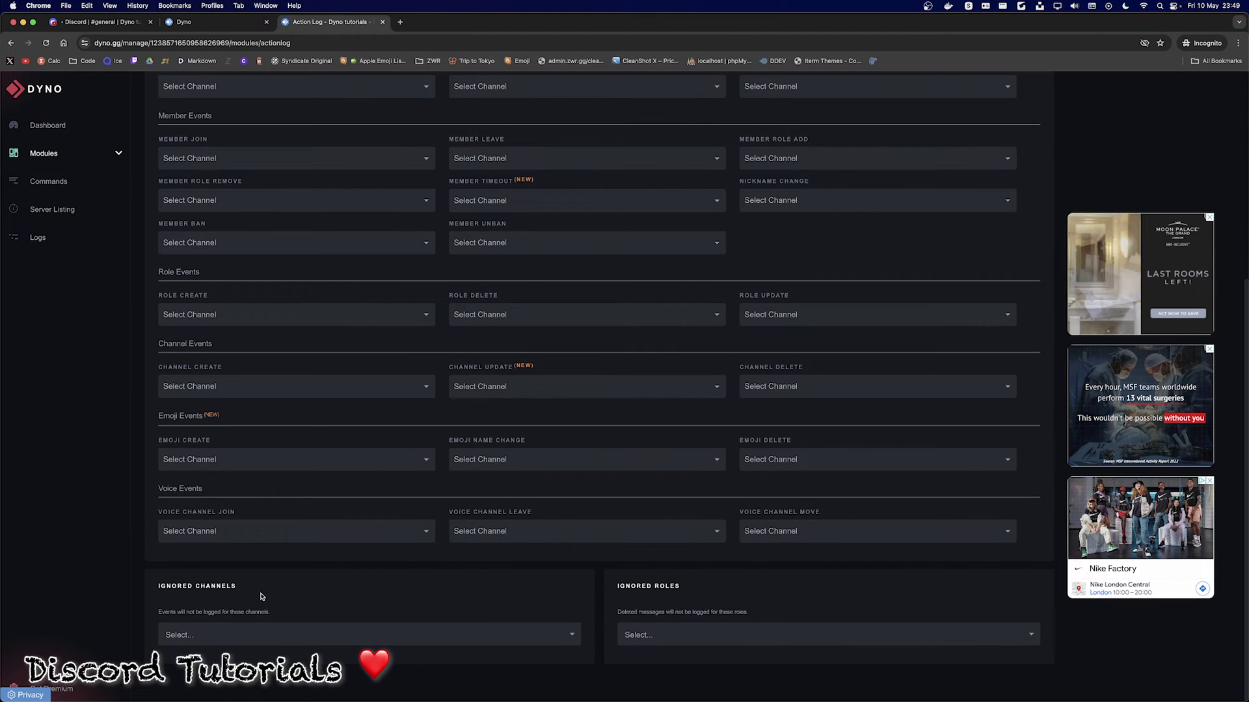